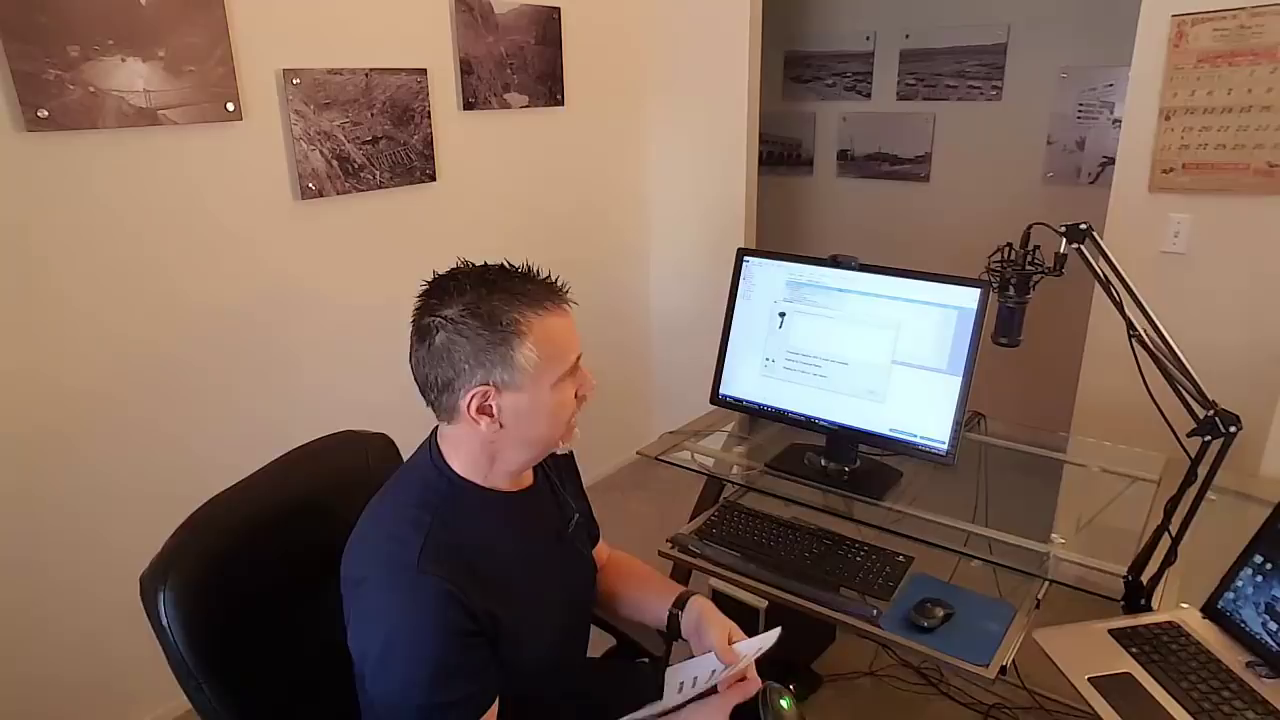
{"action": "key", "text": "Return"}
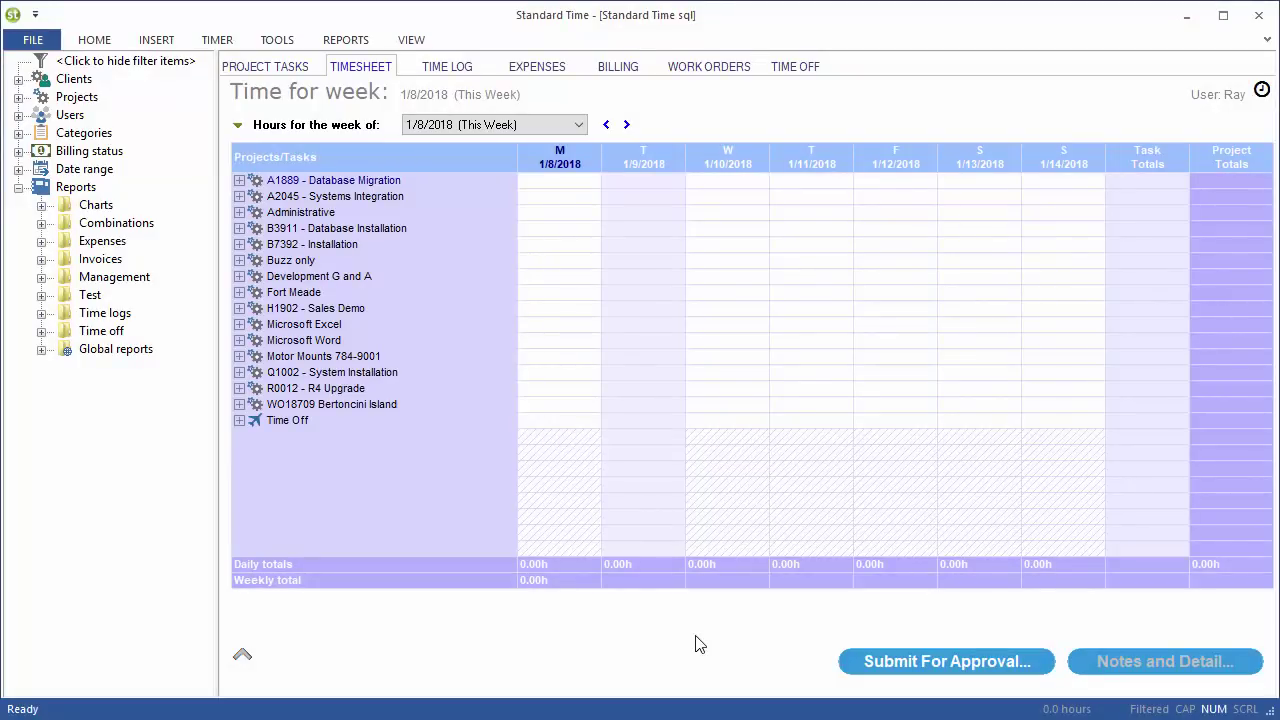
Open the barcode scanning window and look up the stock status of Dewalt Impact 027 and Pneumatic Hammer 600.
{"action": "key", "text": "ctrl+b"}
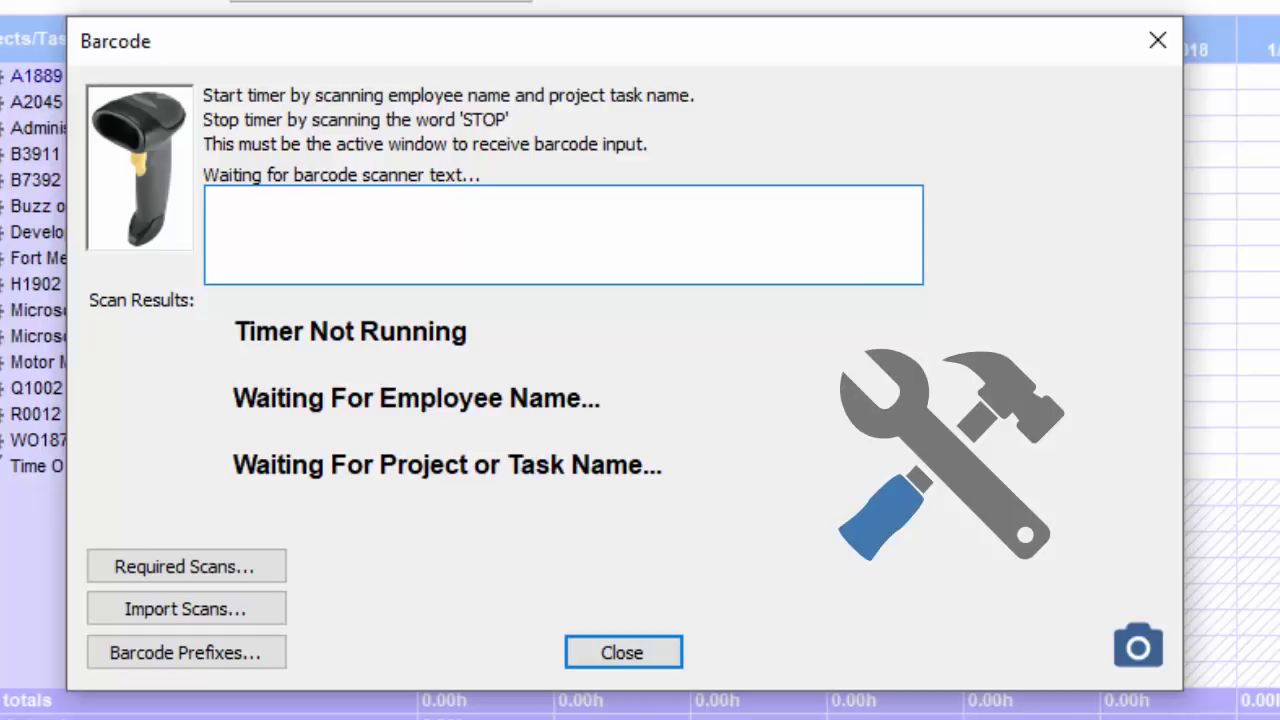
{"action": "type", "text": "DEWALT IMPACT 027"}
{"action": "key", "text": "Return"}
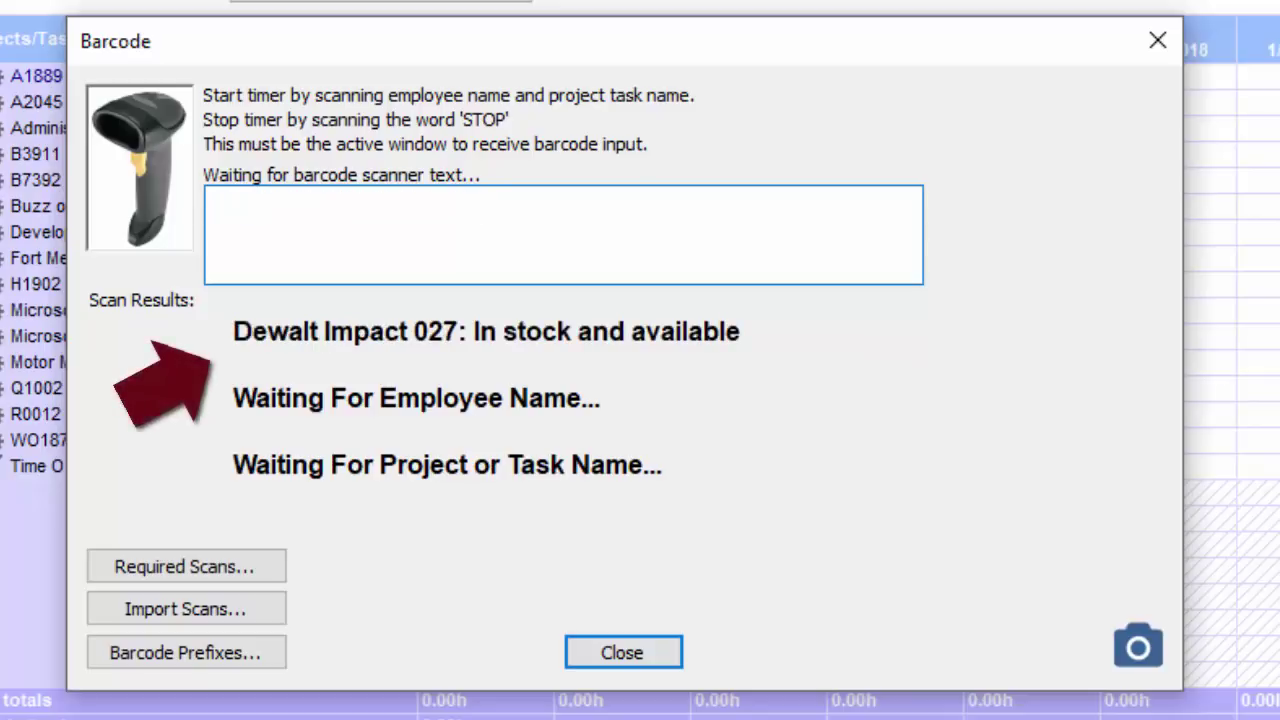
{"action": "type", "text": "PNEUMATIC HAMMER 600"}
{"action": "key", "text": "Return"}
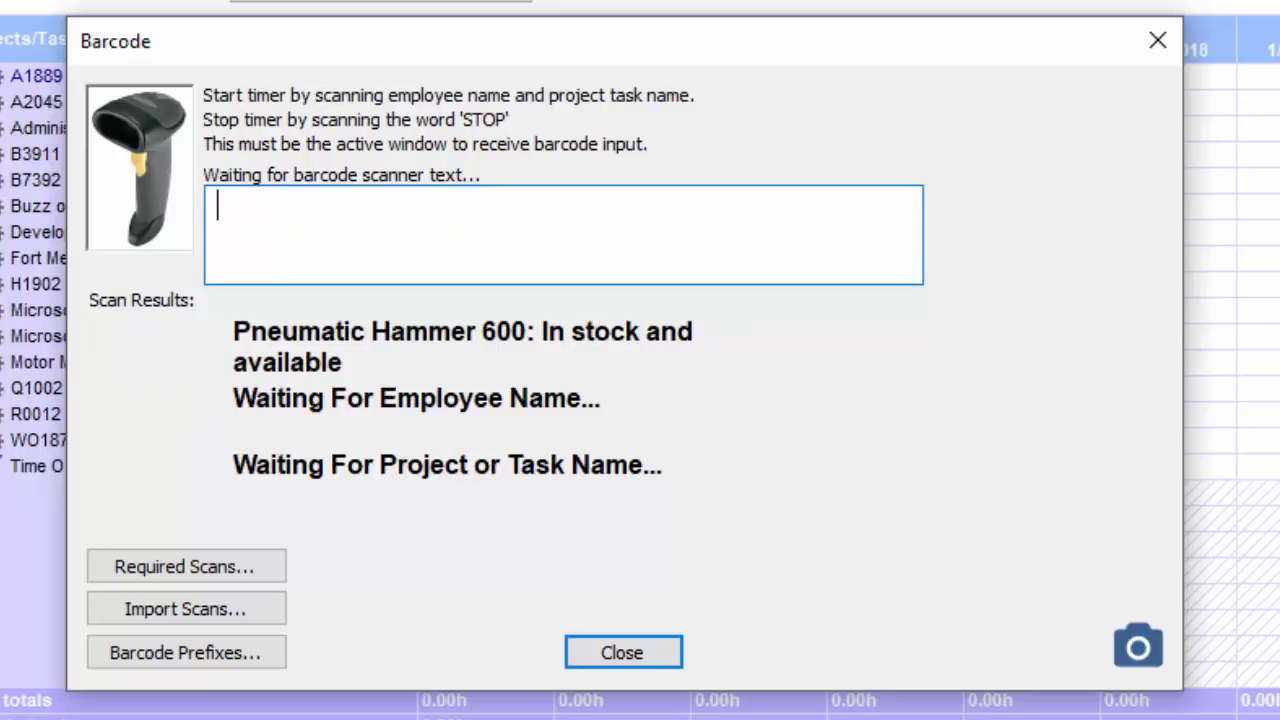
Scan the employee's name, look up Dewalt Impact 027, and check it out with CHECKOUT DEWALT IMPACT 027.
{"action": "type", "text": "BUZZ"}
{"action": "key", "text": "Return"}
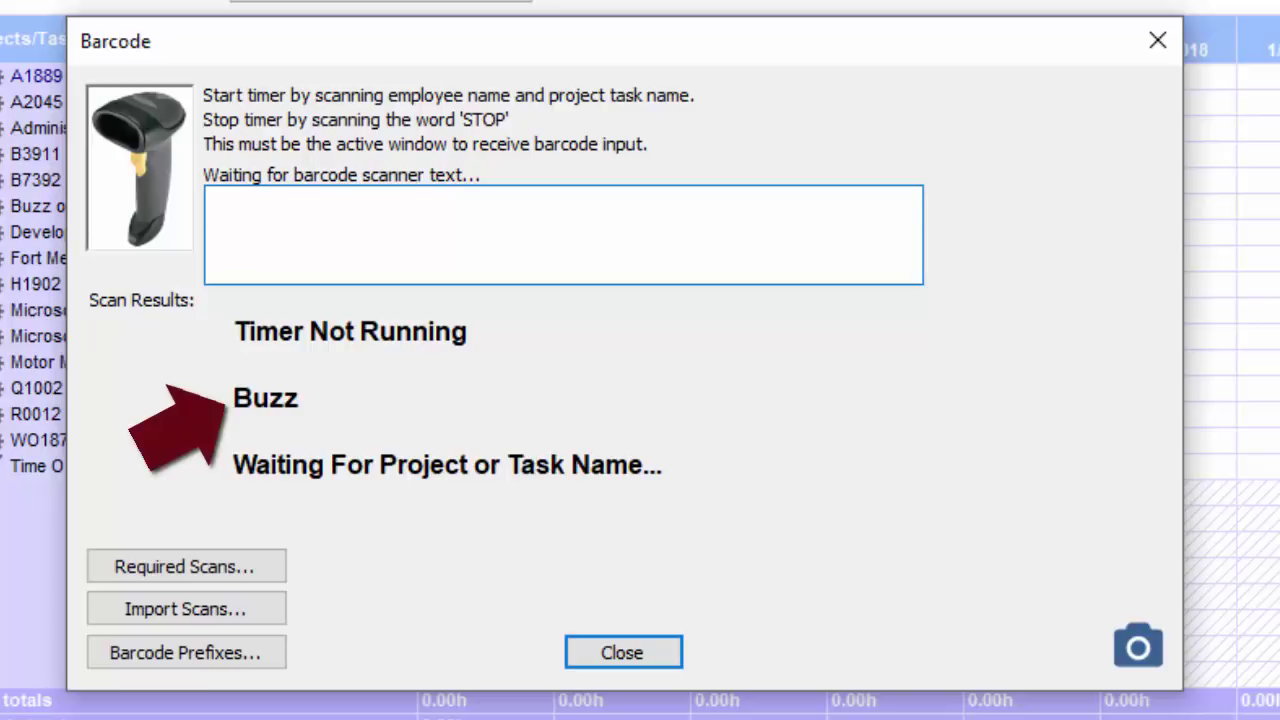
{"action": "type", "text": "DEWALT IMPACT 027"}
{"action": "key", "text": "Return"}
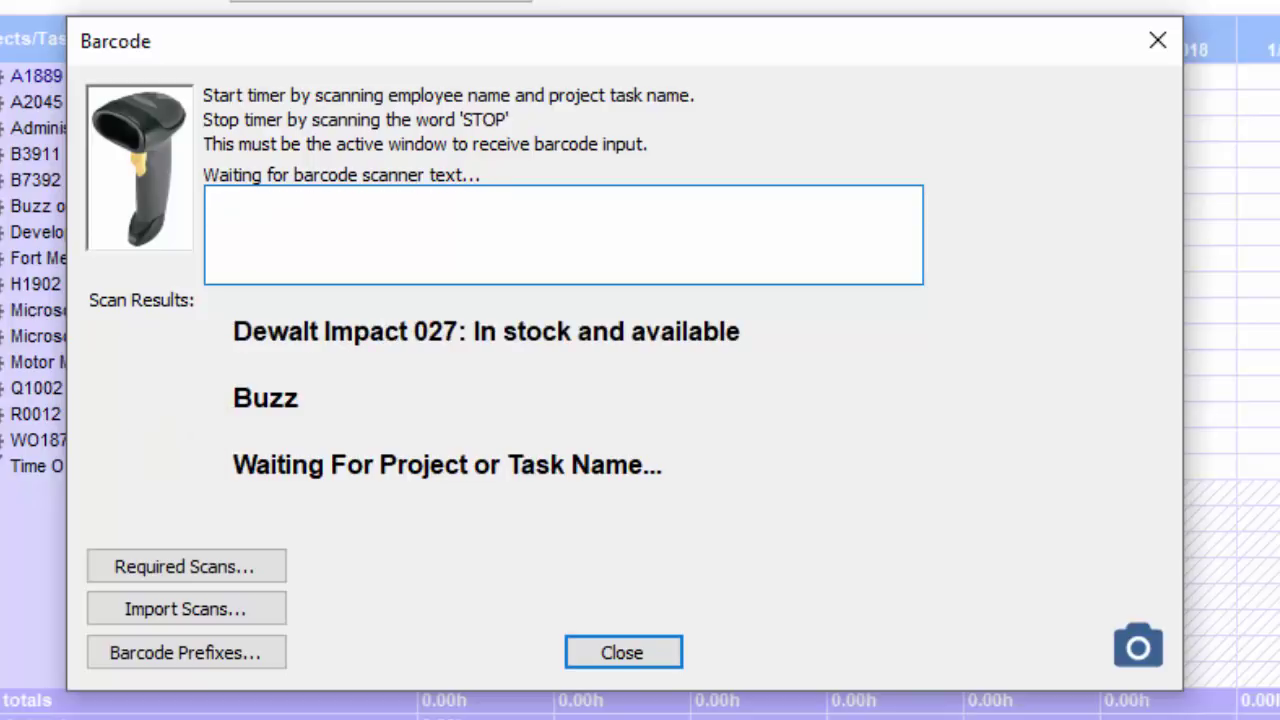
{"action": "type", "text": "CHECKOUT DEWALT IMPACT 027"}
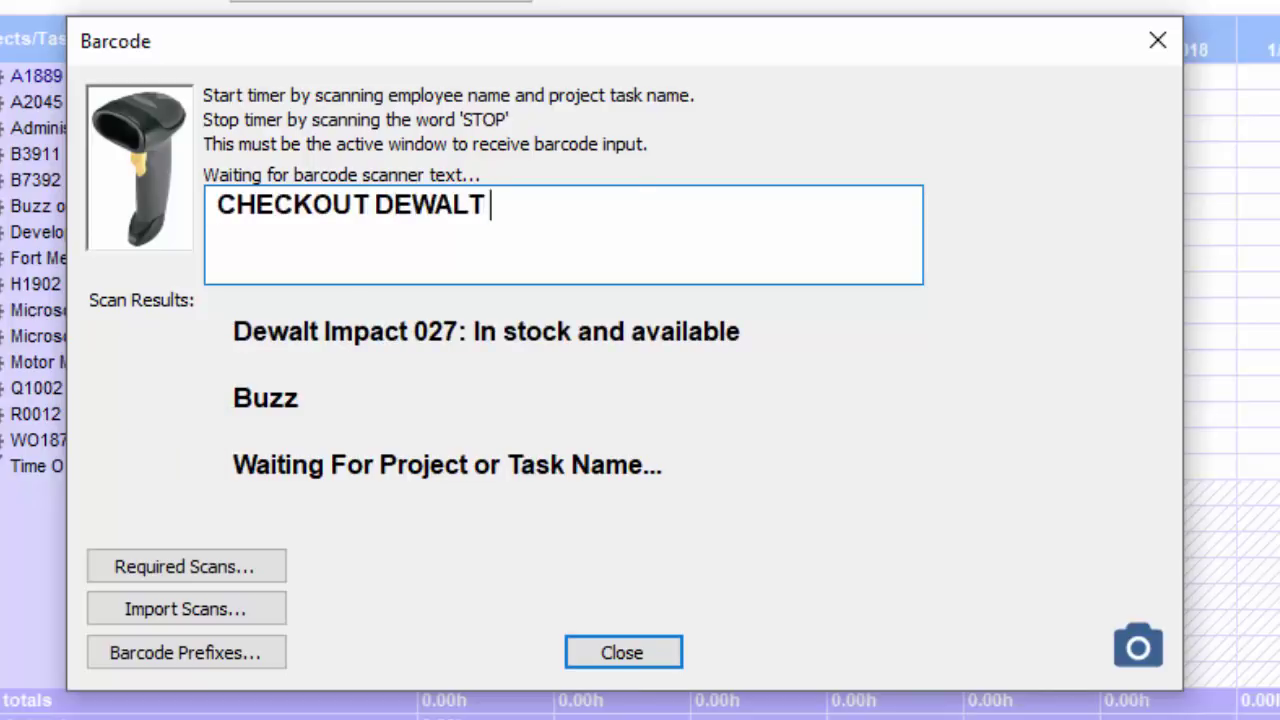
{"action": "key", "text": "Return"}
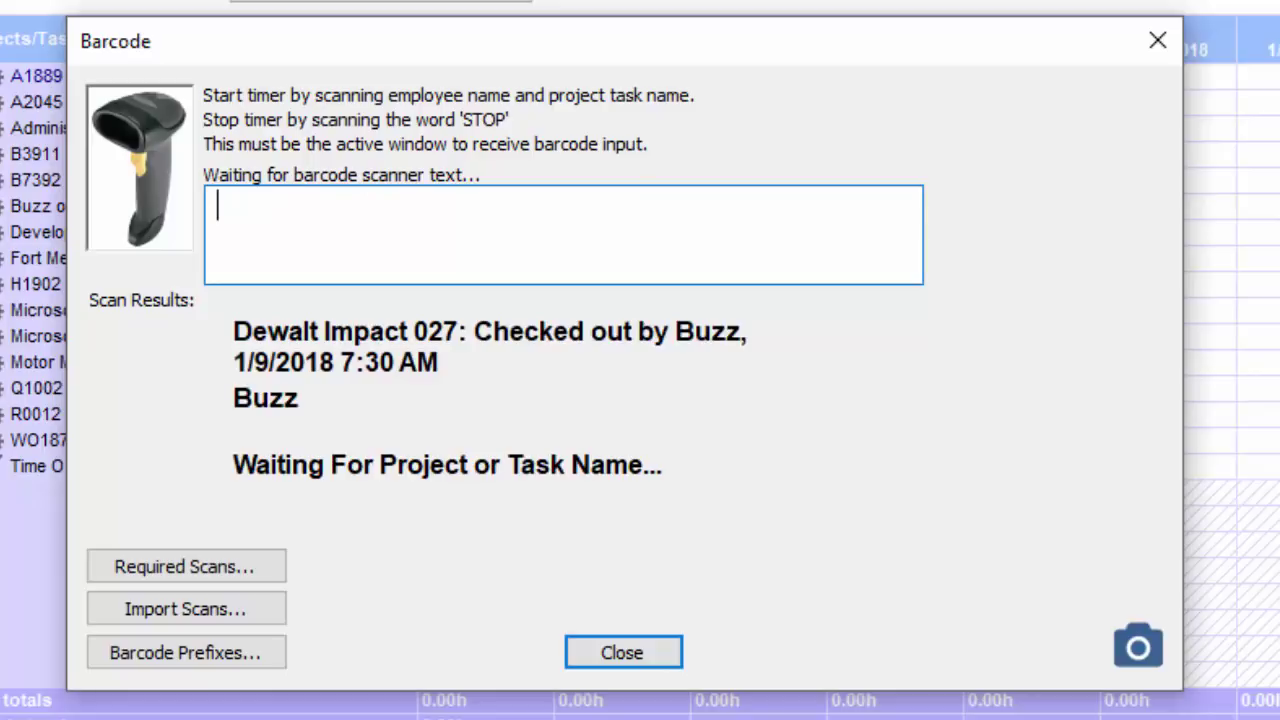
Check out the second tool with CHECKOUT PNEUMATIC HAMMER 600 and close the barcode window.
{"action": "type", "text": "CHECKOUT PNEUMATIC HAMMER 600"}
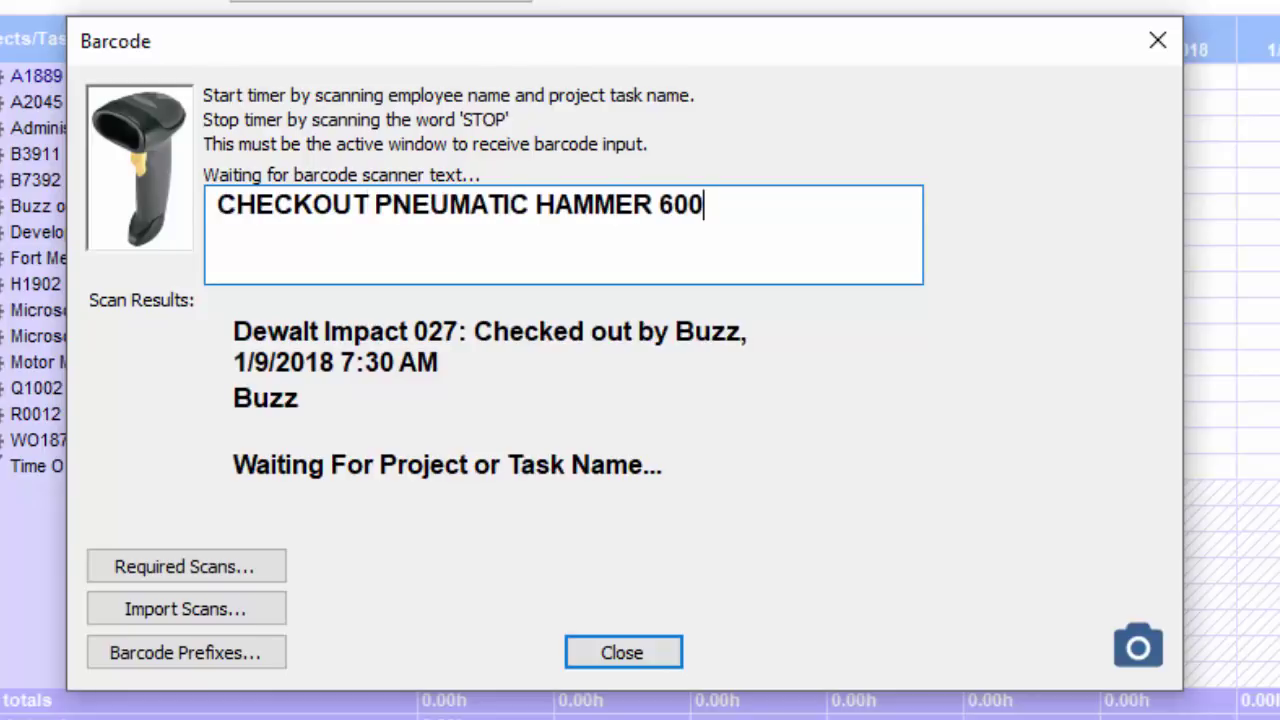
{"action": "key", "text": "Return"}
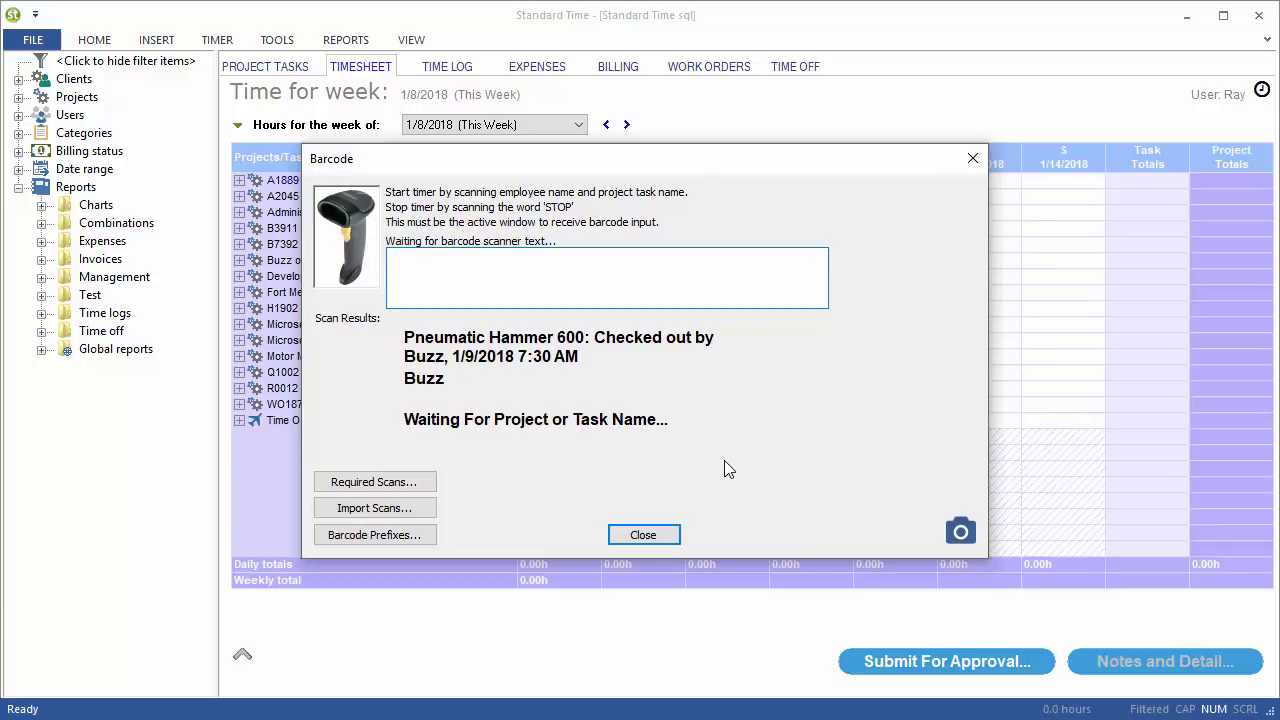
{"action": "left_click", "coordinate": [668, 535]}
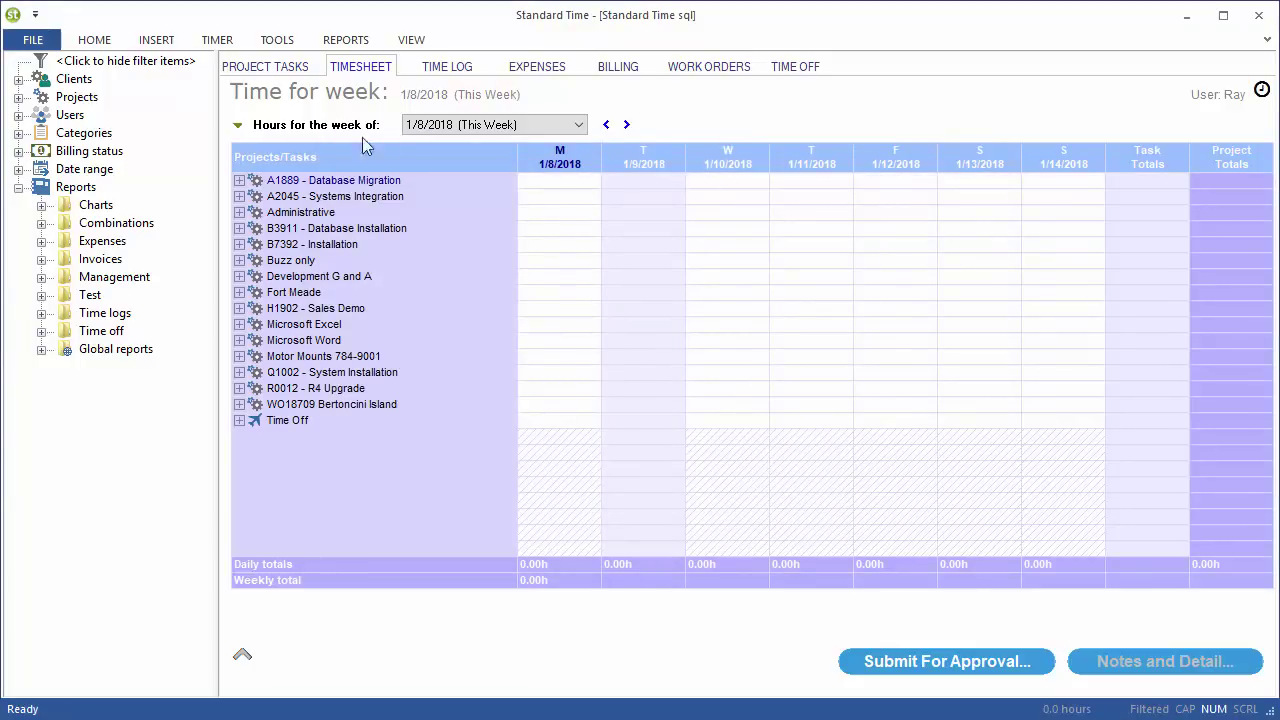
Open Tool Control and review the name and item properties of Dewalt Impact 027, from its description to its cost.
{"action": "left_click", "coordinate": [279, 40]}
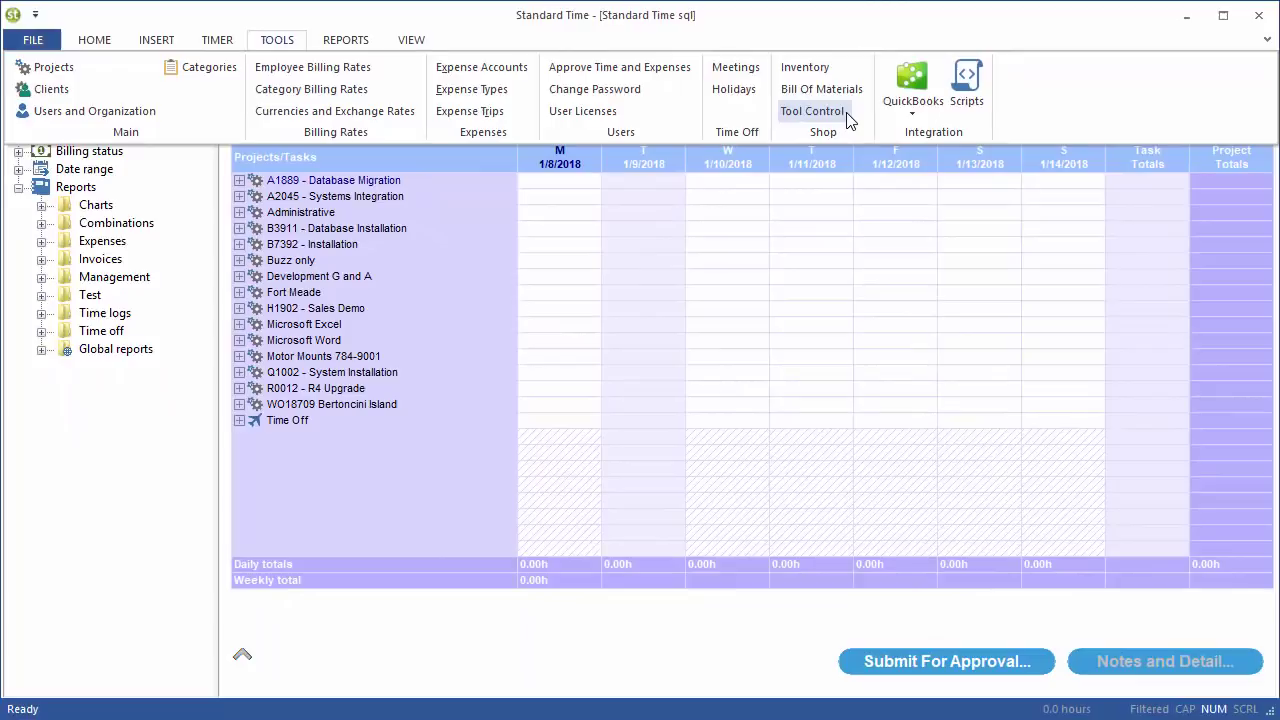
{"action": "left_click", "coordinate": [848, 119]}
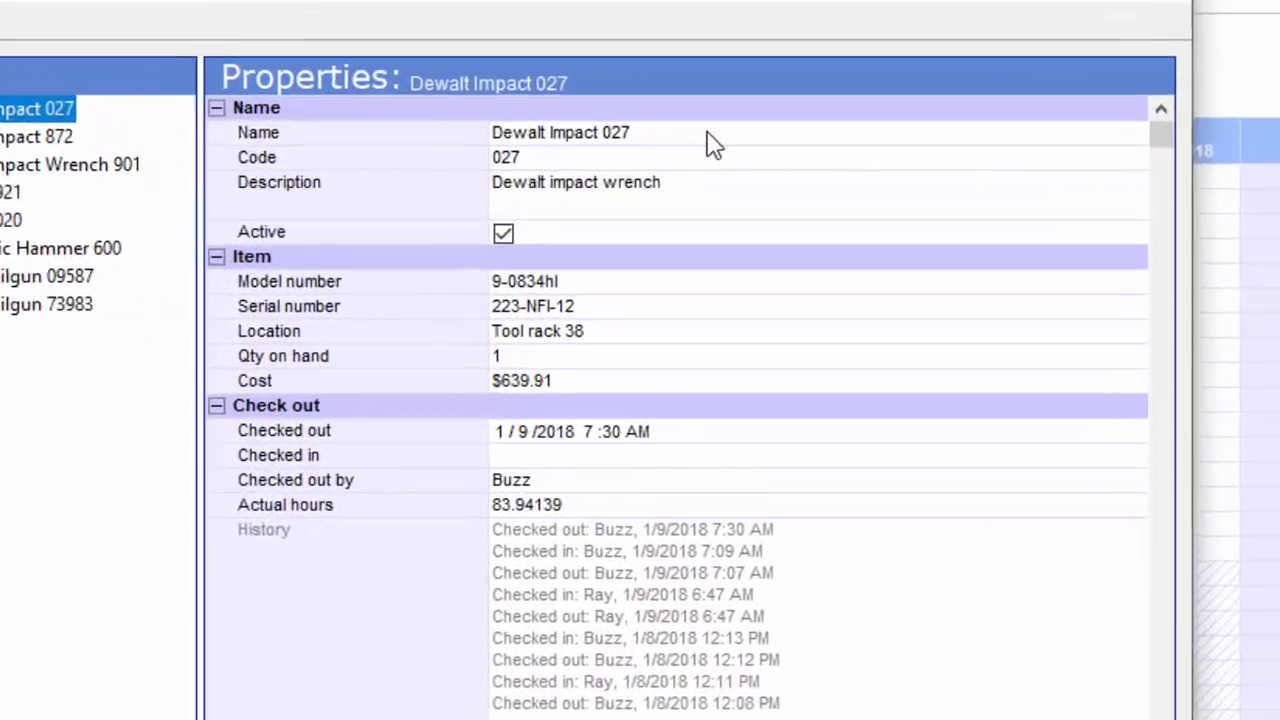
{"action": "left_click", "coordinate": [760, 157]}
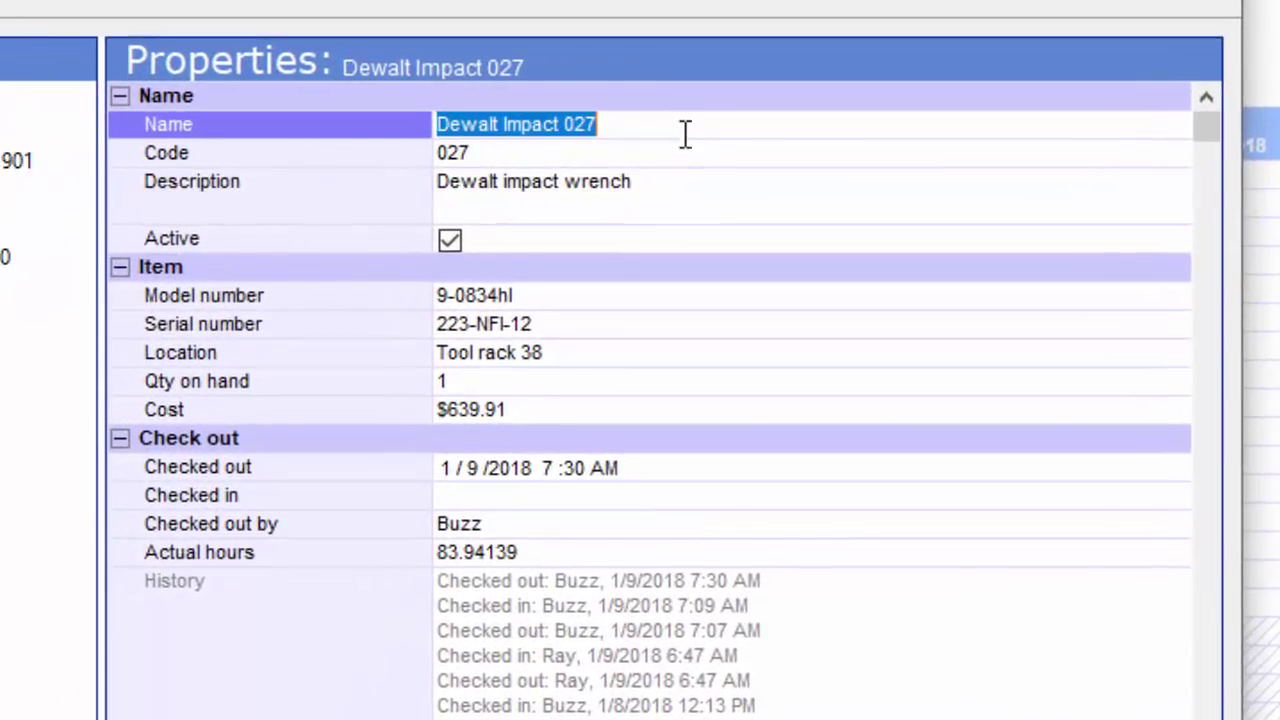
{"action": "key", "text": "Tab"}
{"action": "key", "text": "Tab"}
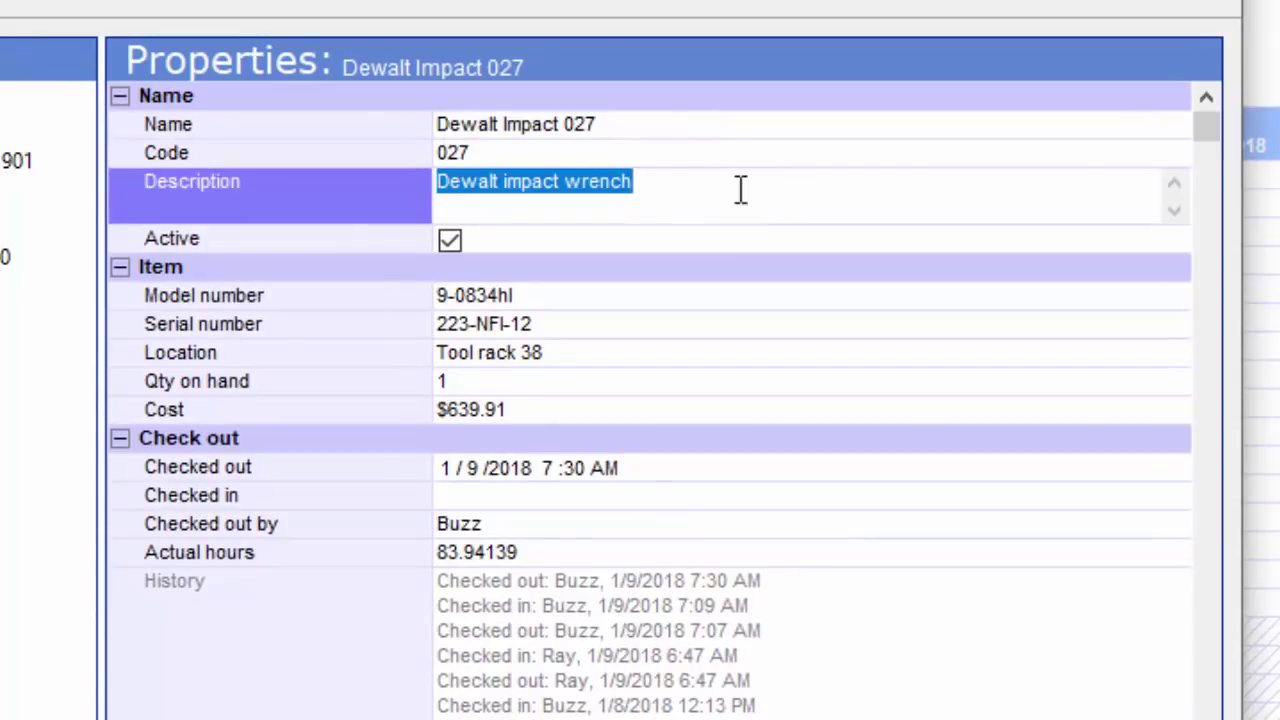
{"action": "key", "text": "Tab"}
{"action": "key", "text": "Tab"}
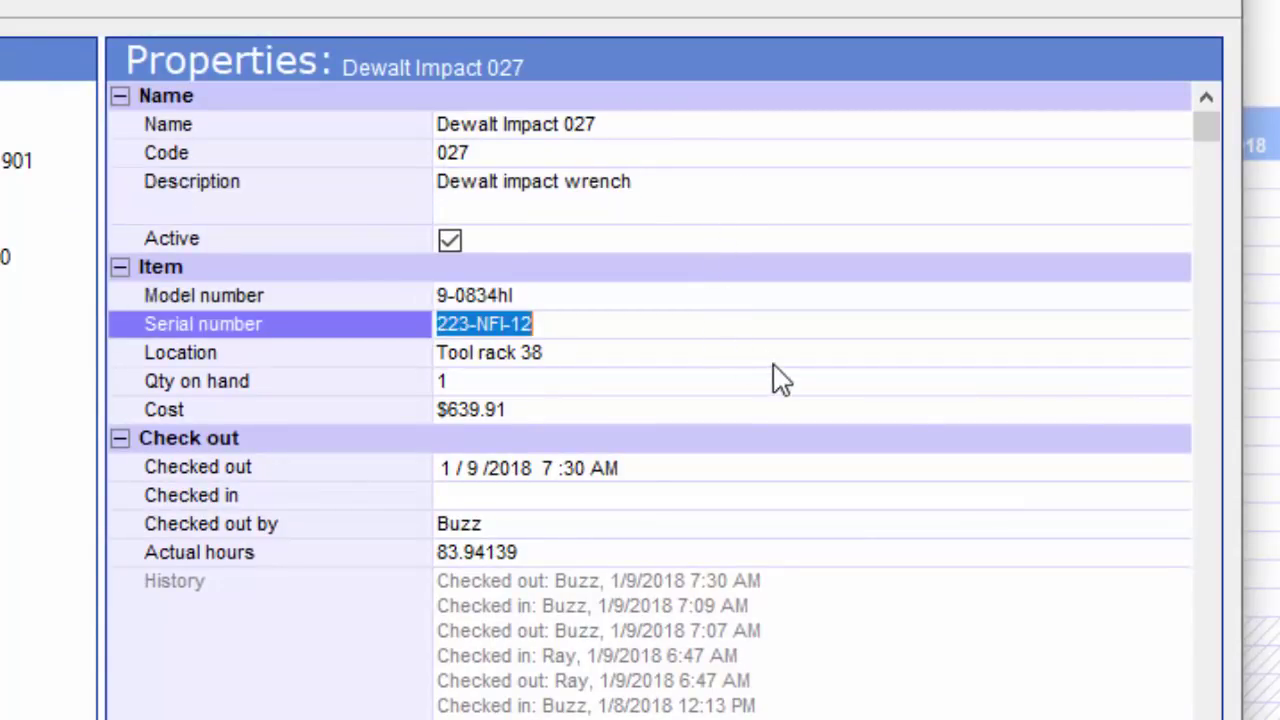
{"action": "key", "text": "Tab"}
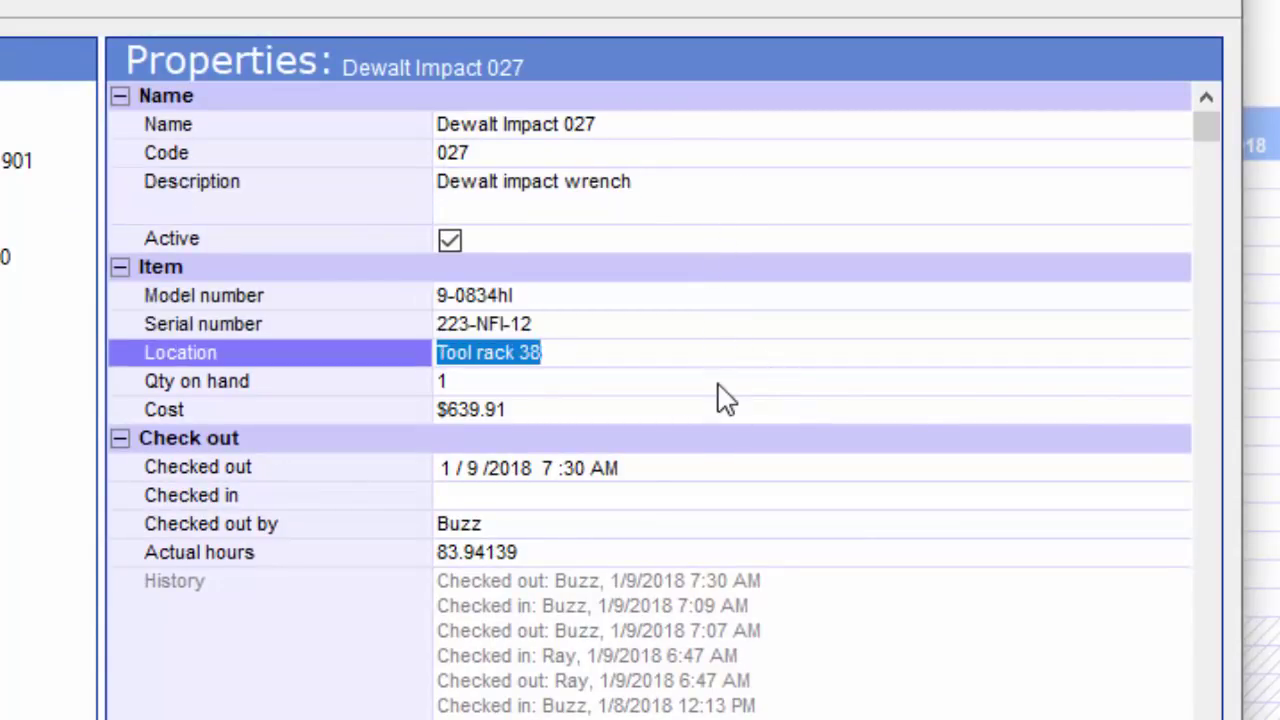
{"action": "key", "text": "Tab"}
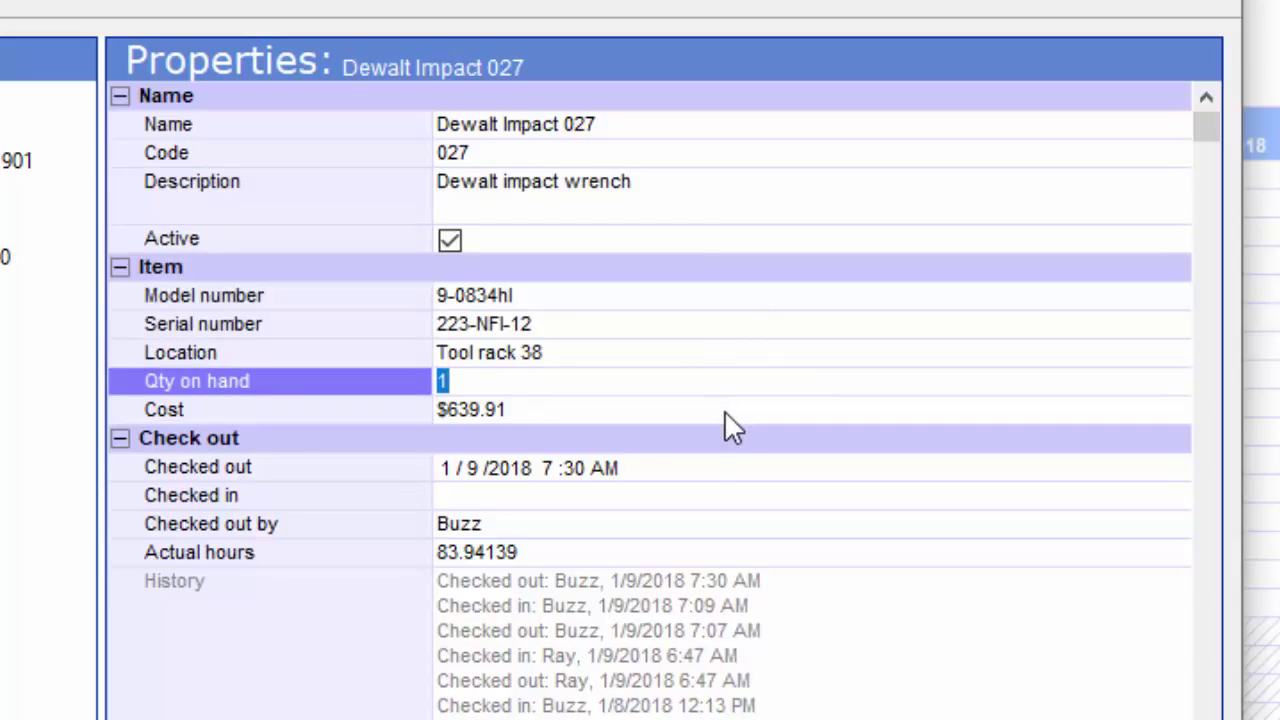
{"action": "key", "text": "Tab"}
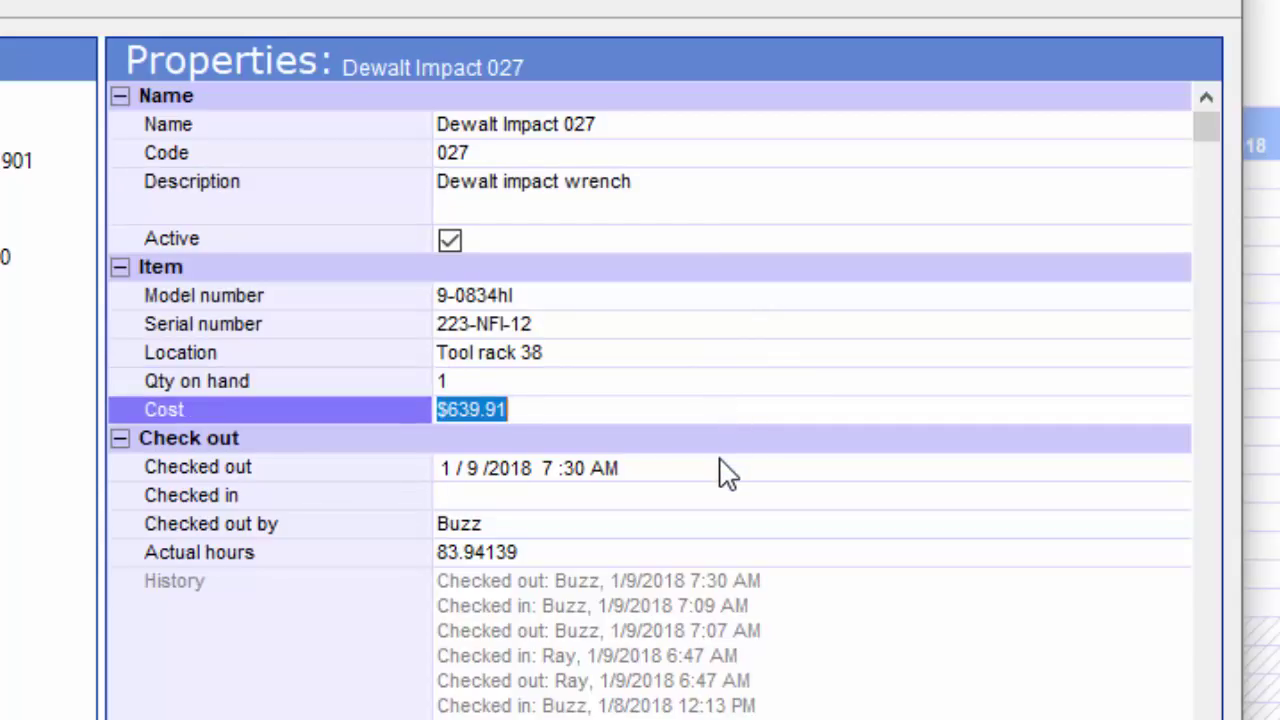
Examine the check-out fields of Dewalt Impact 027, including the check-out time, actual hours and history.
{"action": "key", "text": "Tab"}
{"action": "key", "text": "Tab"}
{"action": "key", "text": "Tab"}
{"action": "key", "text": "Tab"}
{"action": "key", "text": "Tab"}
{"action": "key", "text": "Tab"}
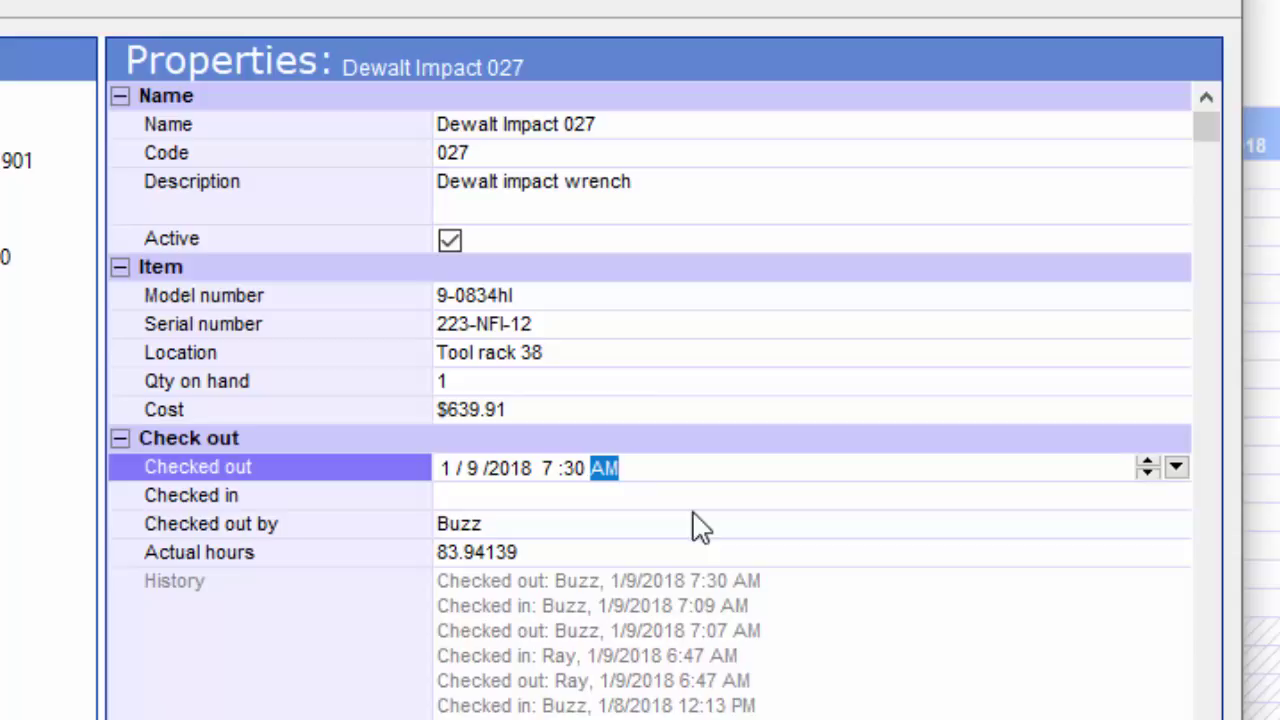
{"action": "key", "text": "Tab"}
{"action": "left_click", "coordinate": [740, 551]}
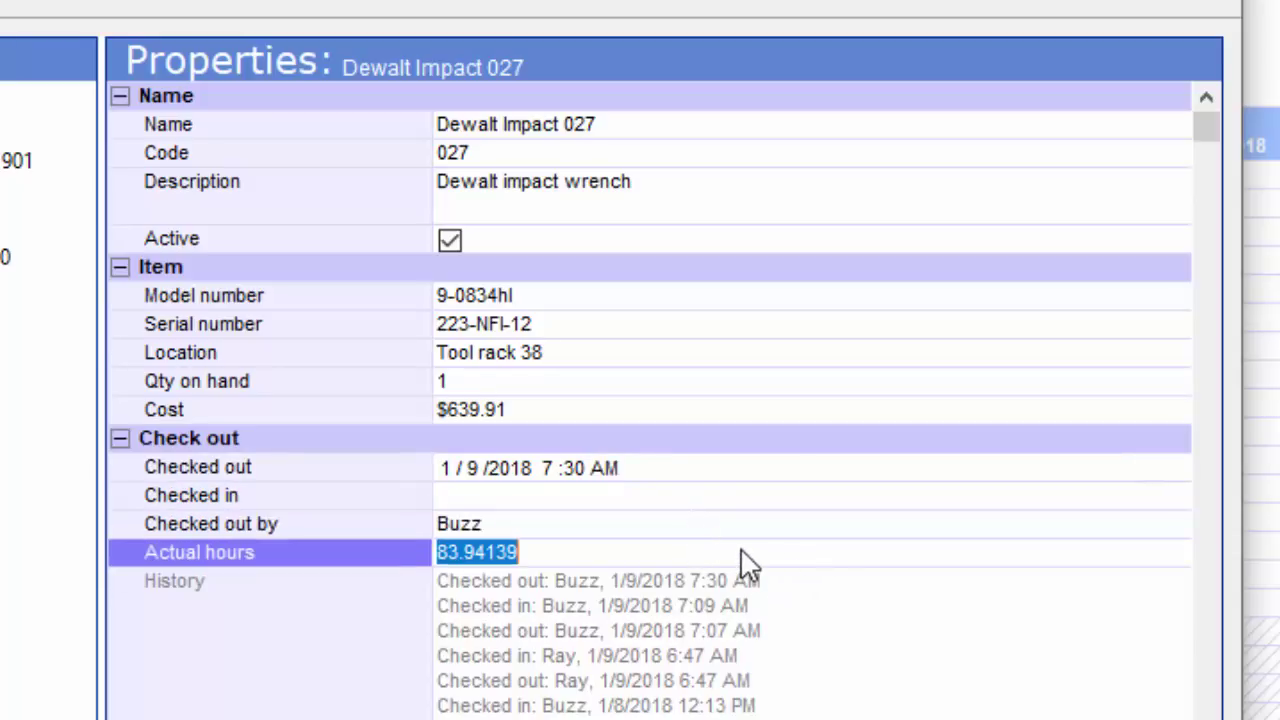
{"action": "scroll", "coordinate": [620, 605], "scroll_direction": "down", "scroll_amount": 5}
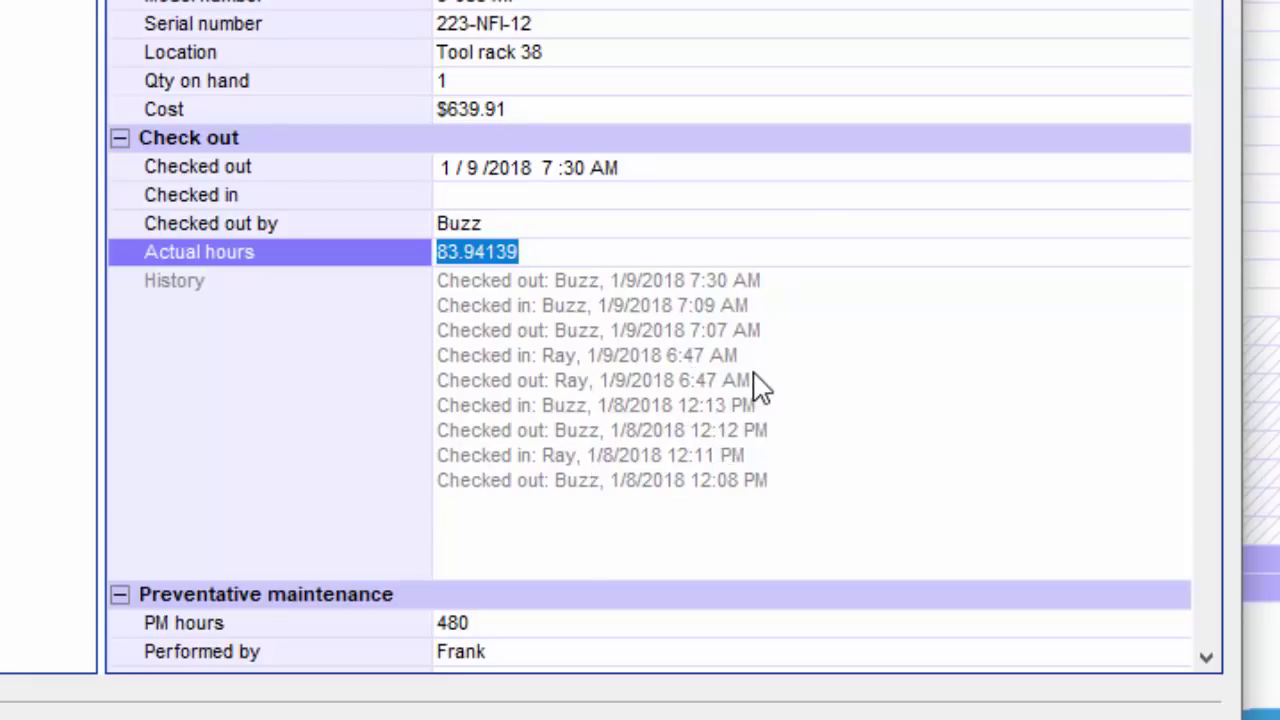
Review the preventative maintenance fields of Dewalt Impact 027: PM hours, performer, last and next PM dates, and notes.
{"action": "scroll", "coordinate": [760, 385], "scroll_direction": "down", "scroll_amount": 3}
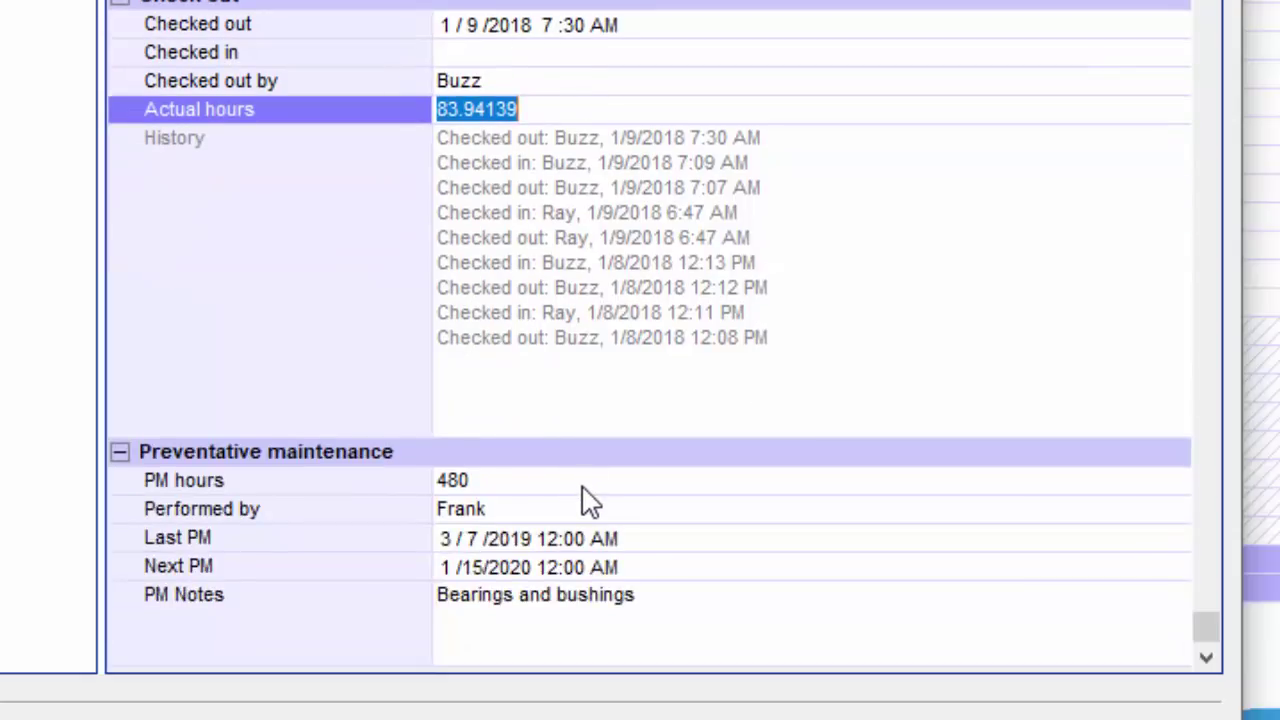
{"action": "left_click", "coordinate": [584, 490]}
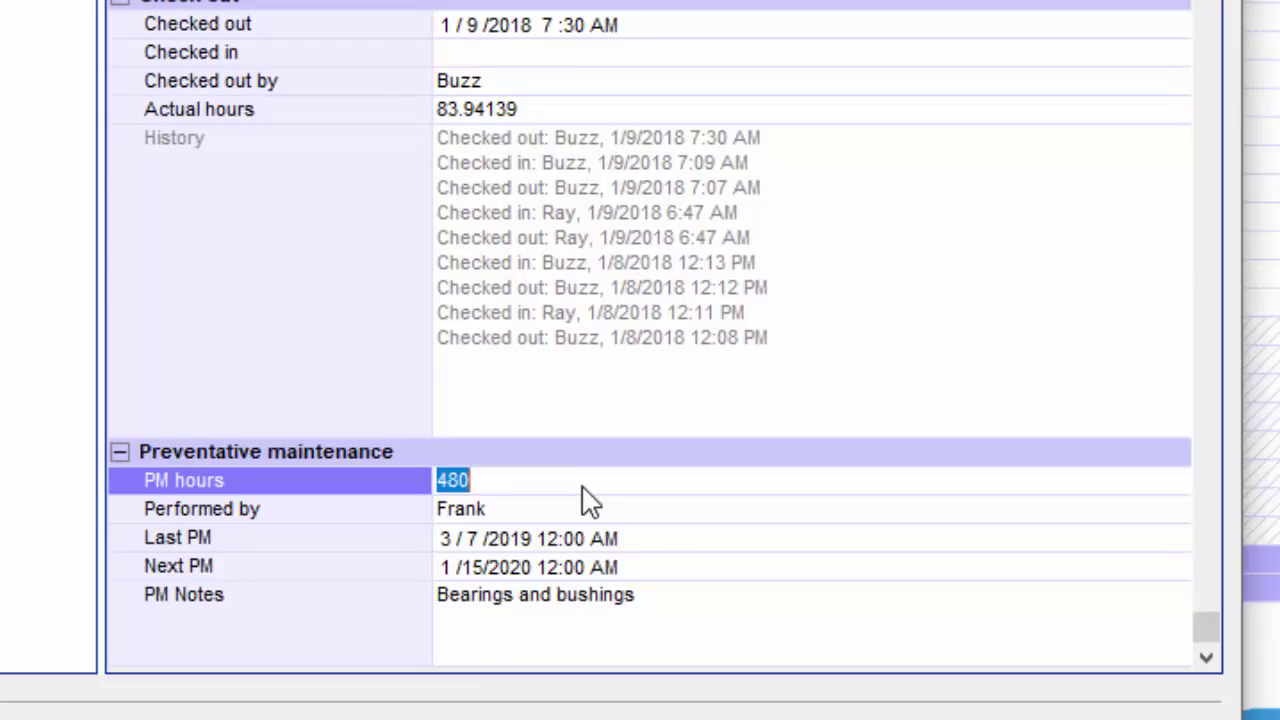
{"action": "left_click", "coordinate": [603, 518]}
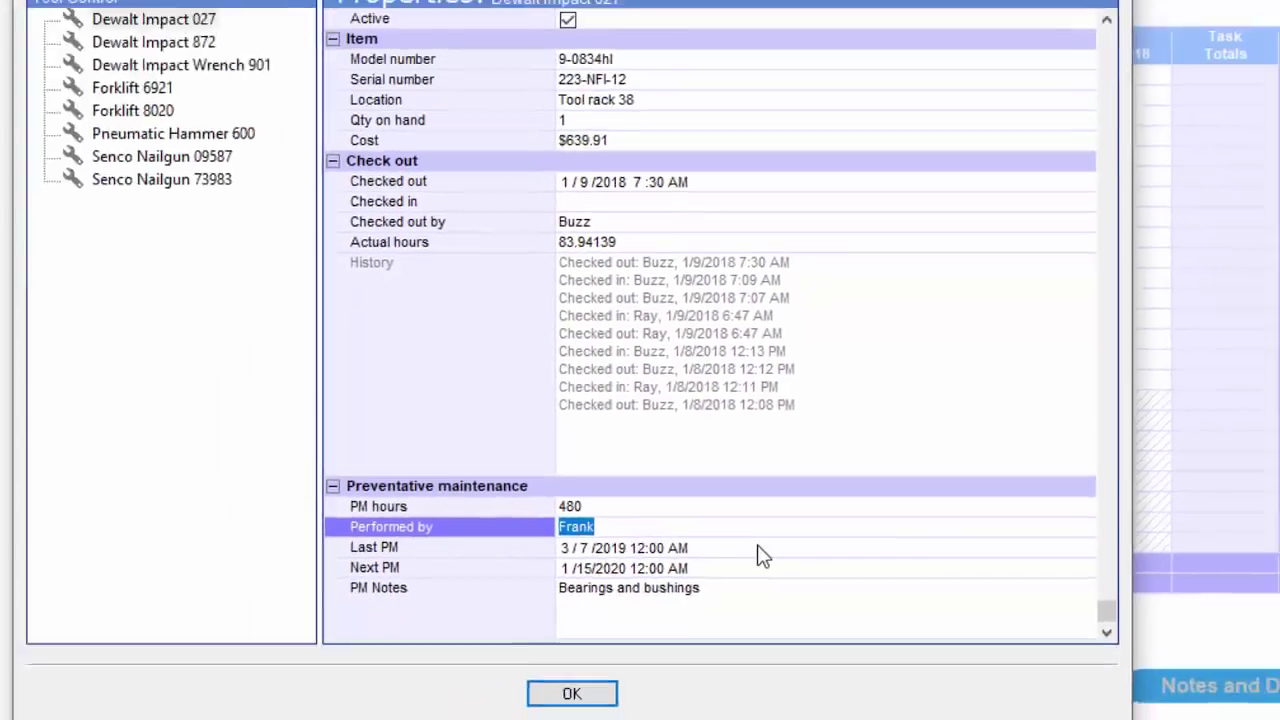
{"action": "left_click", "coordinate": [718, 540]}
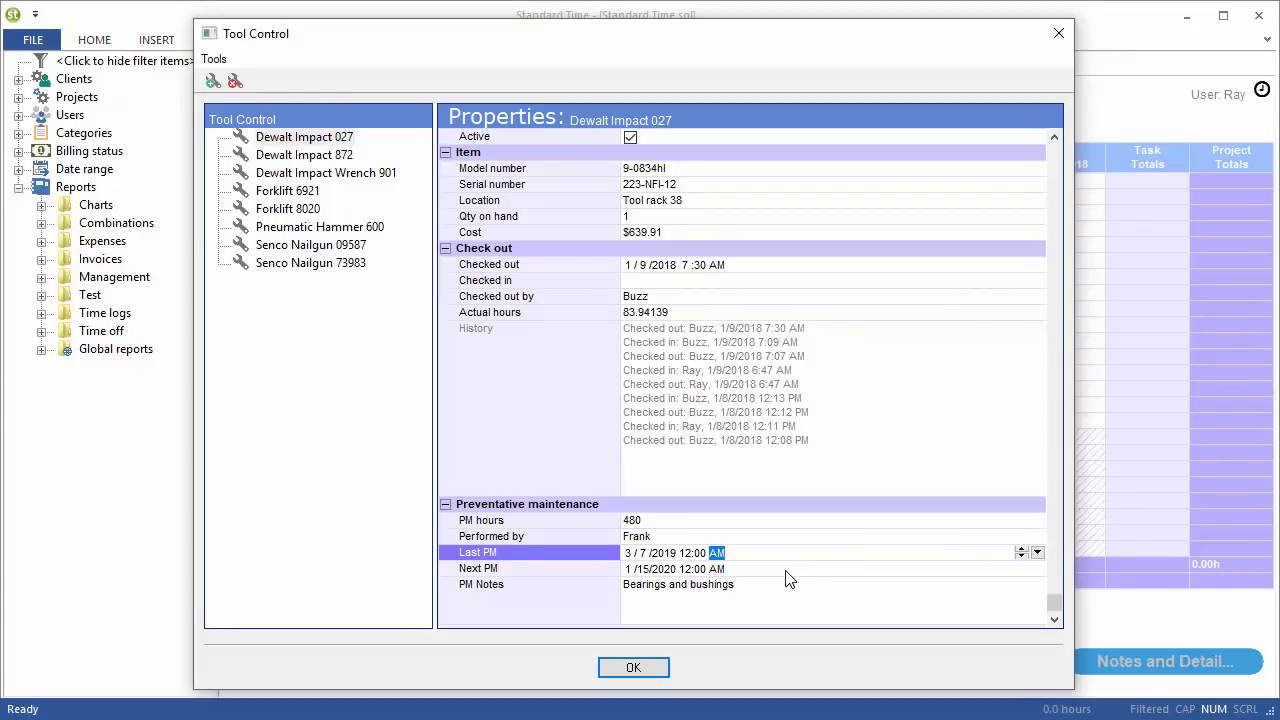
{"action": "left_click", "coordinate": [788, 570]}
{"action": "left_click", "coordinate": [812, 605]}
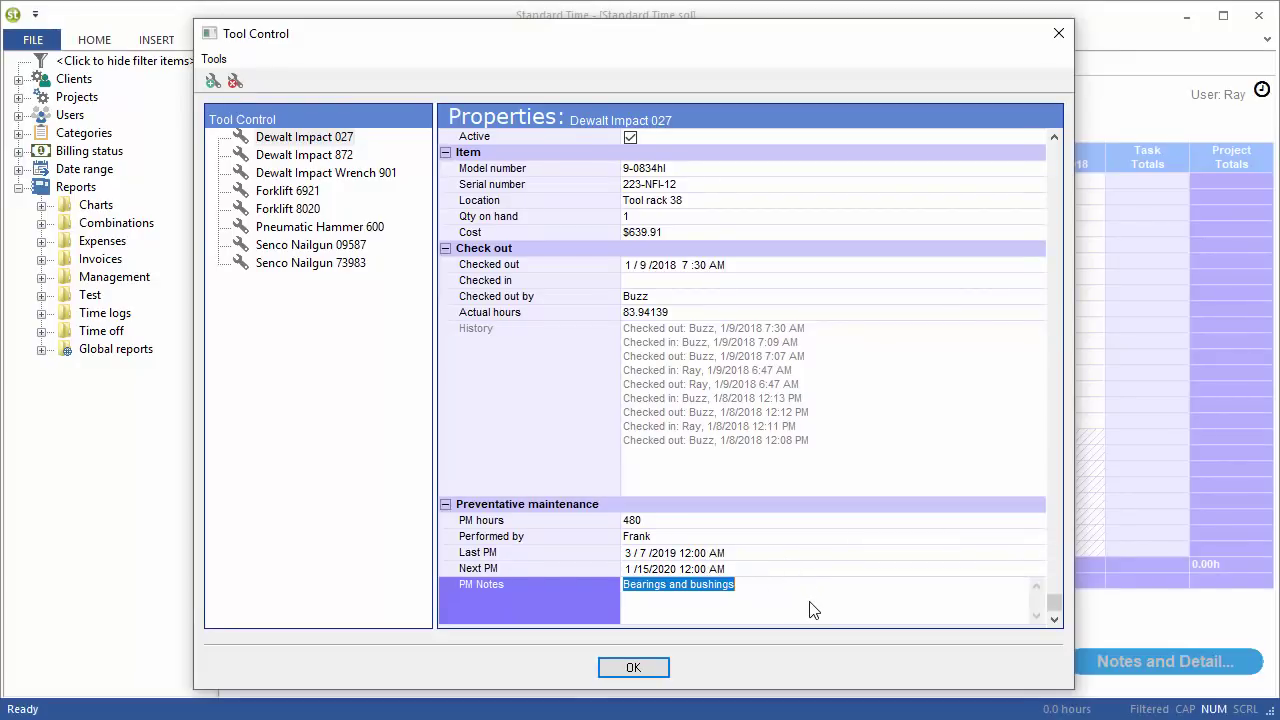
{"action": "scroll", "coordinate": [808, 520], "scroll_direction": "up", "scroll_amount": 2}
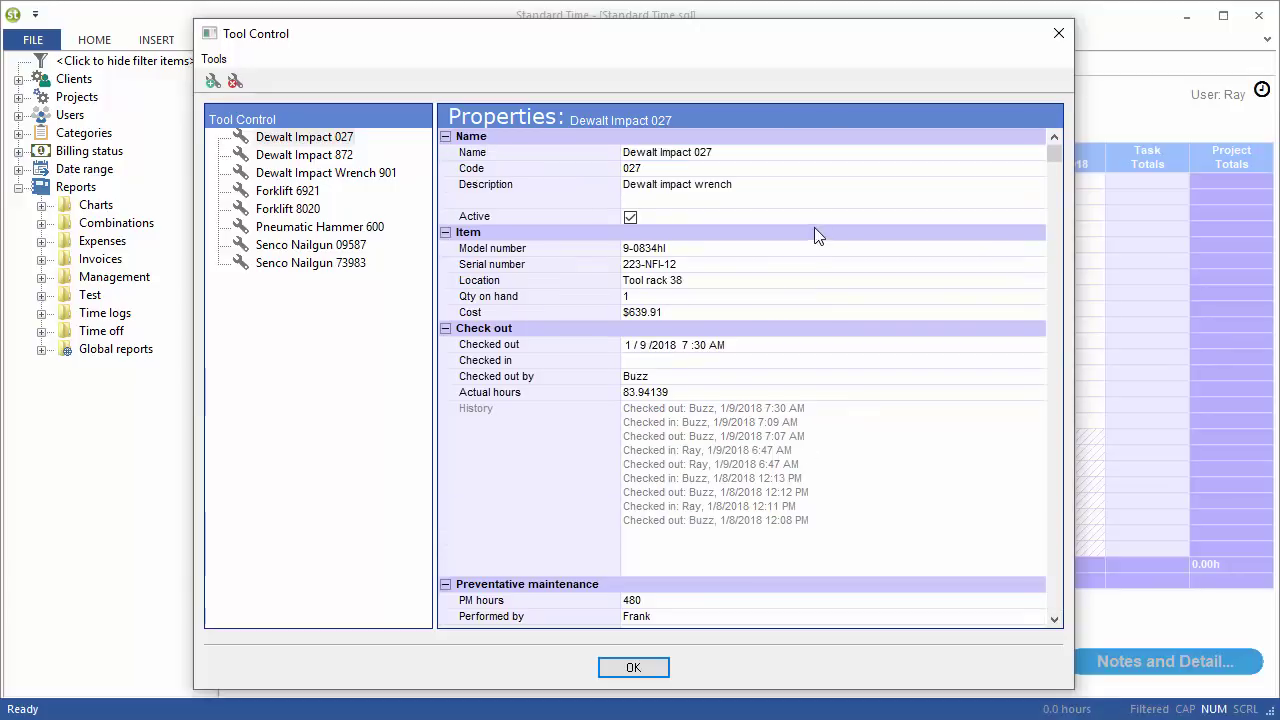
Open the Pneumatic Hammer 600 record and examine its code, serial number, location, borrower and actual hours.
{"action": "left_click", "coordinate": [368, 226]}
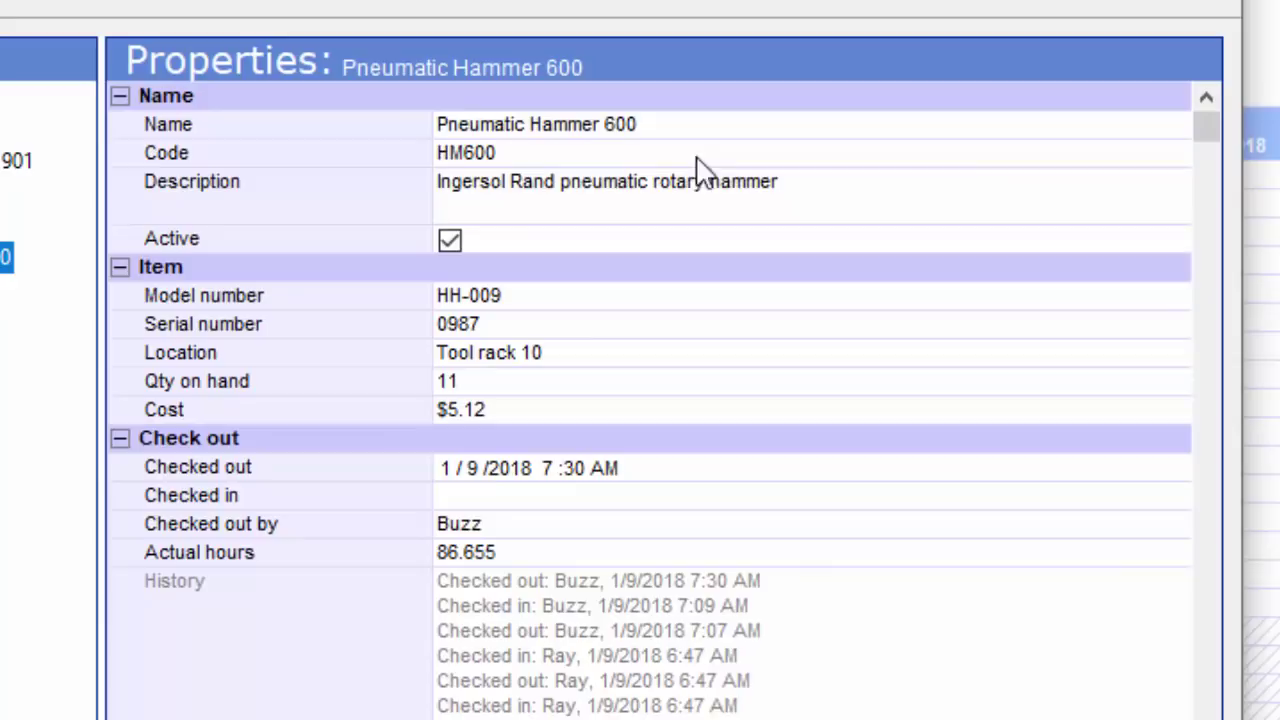
{"action": "left_click", "coordinate": [711, 127]}
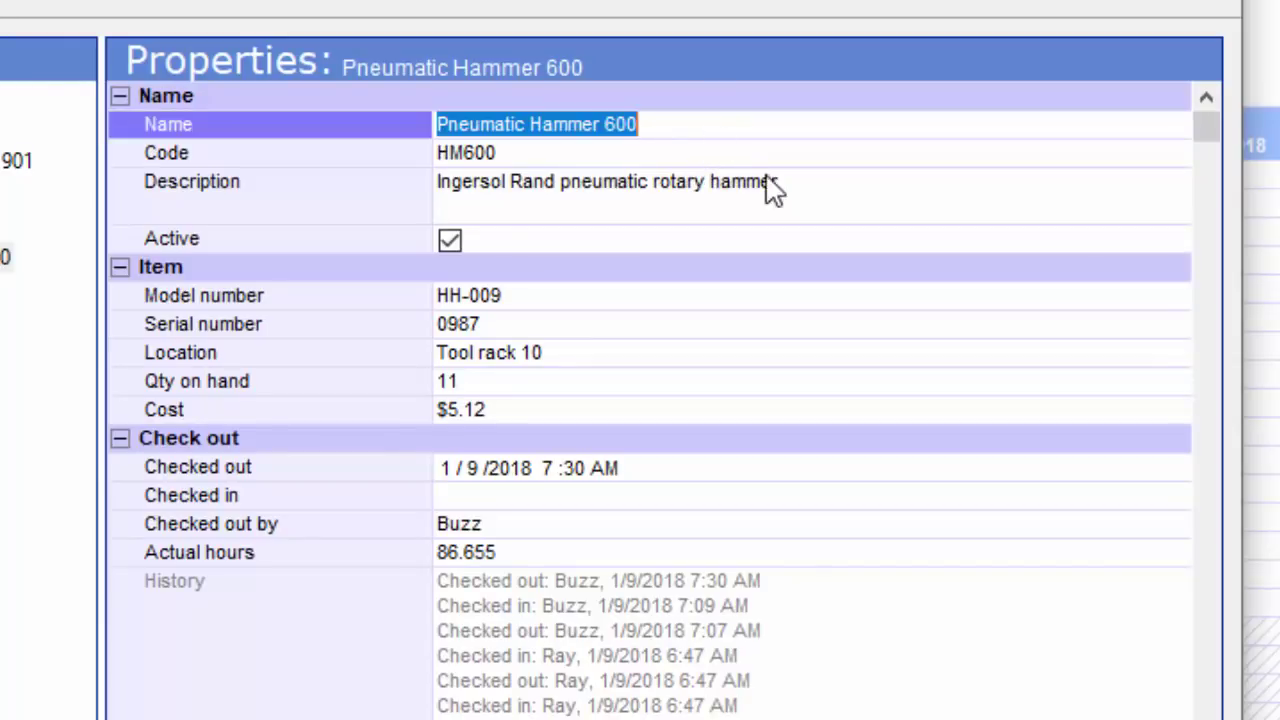
{"action": "left_click", "coordinate": [710, 162]}
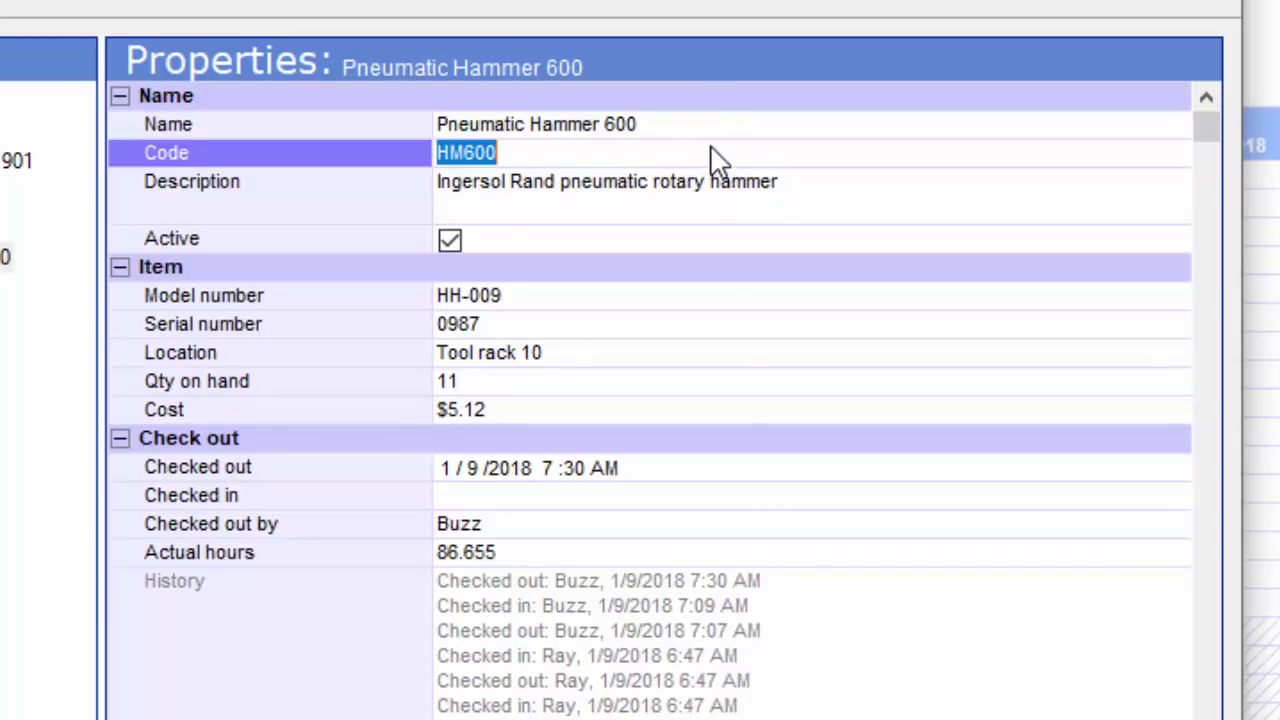
{"action": "left_click", "coordinate": [616, 324]}
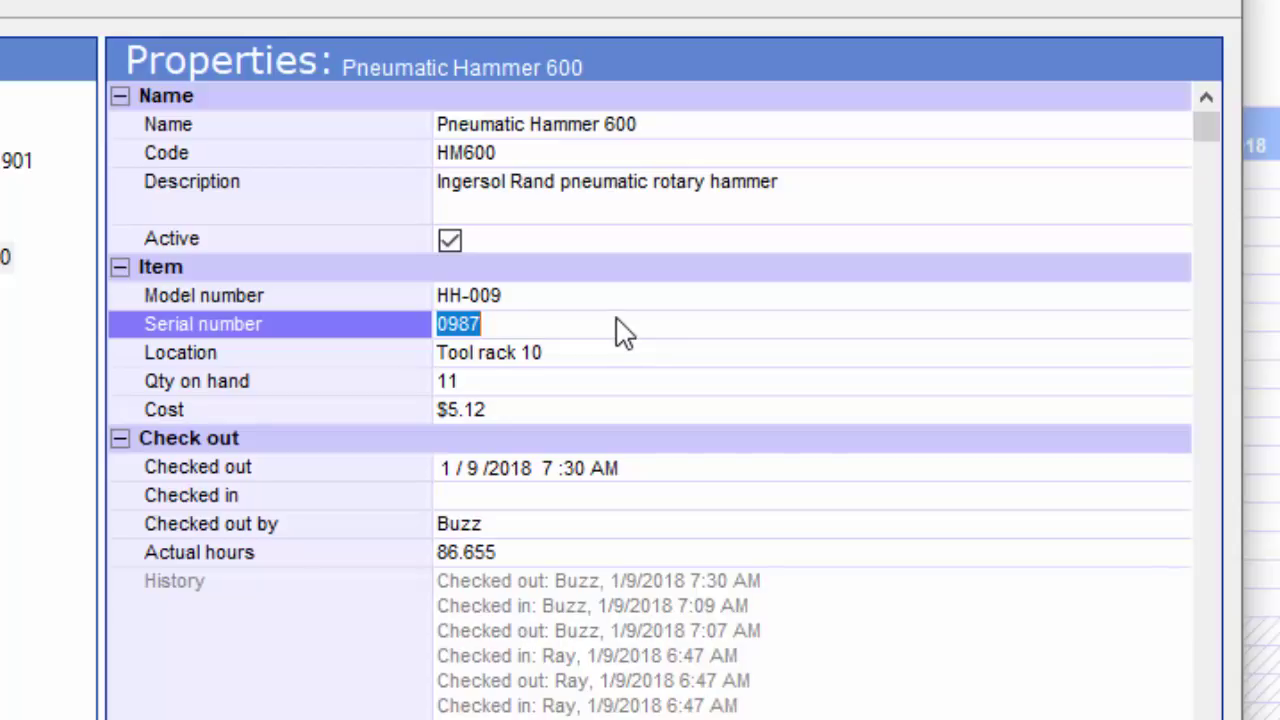
{"action": "left_click", "coordinate": [560, 524]}
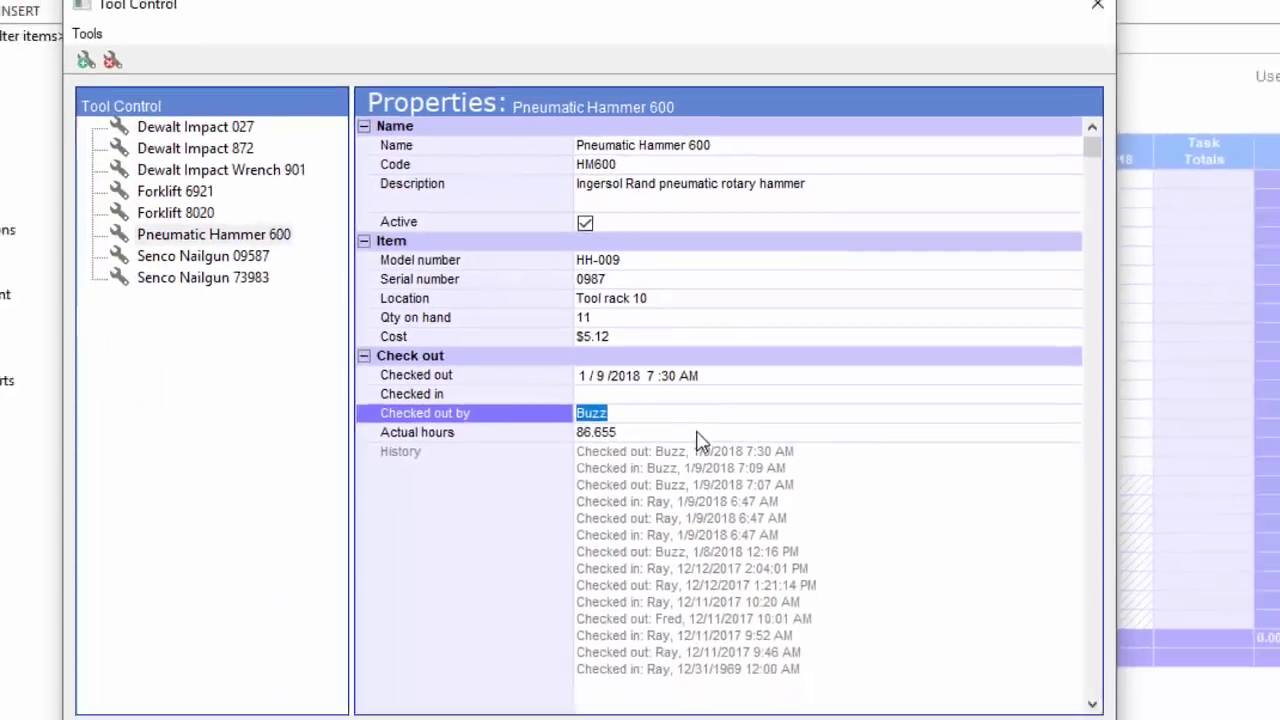
{"action": "left_click", "coordinate": [630, 543]}
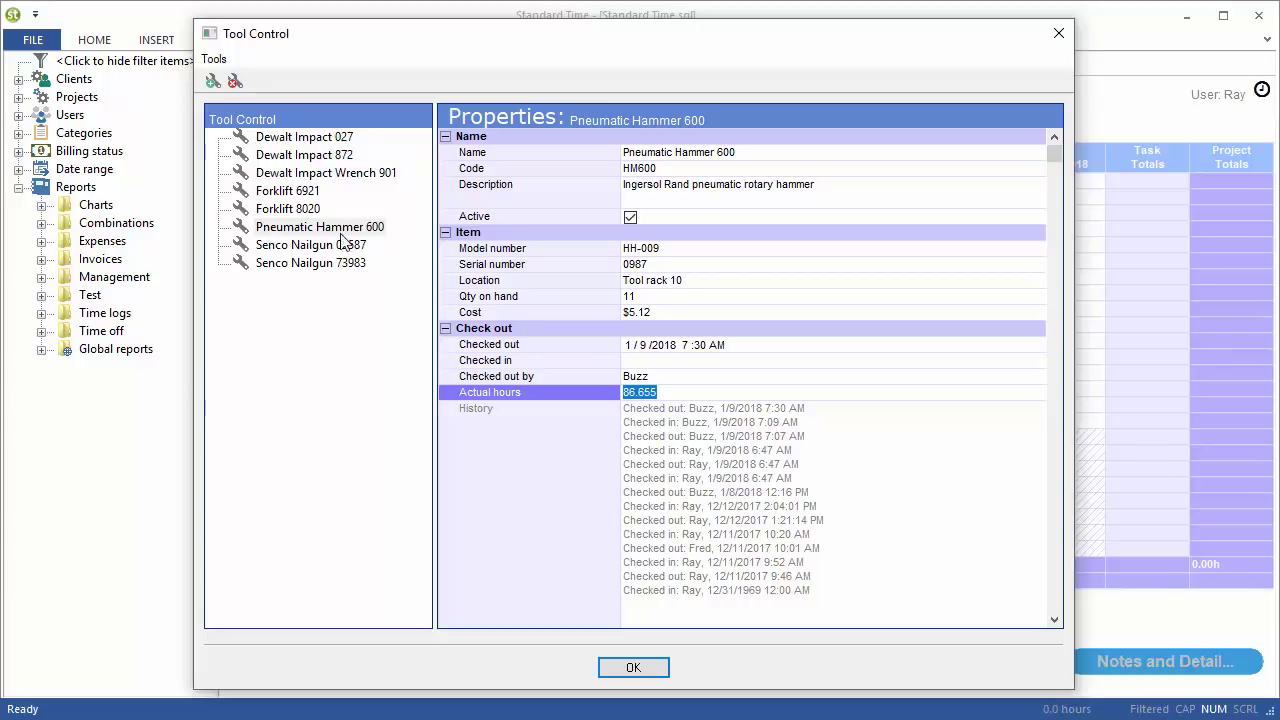
{"action": "left_click", "coordinate": [709, 283]}
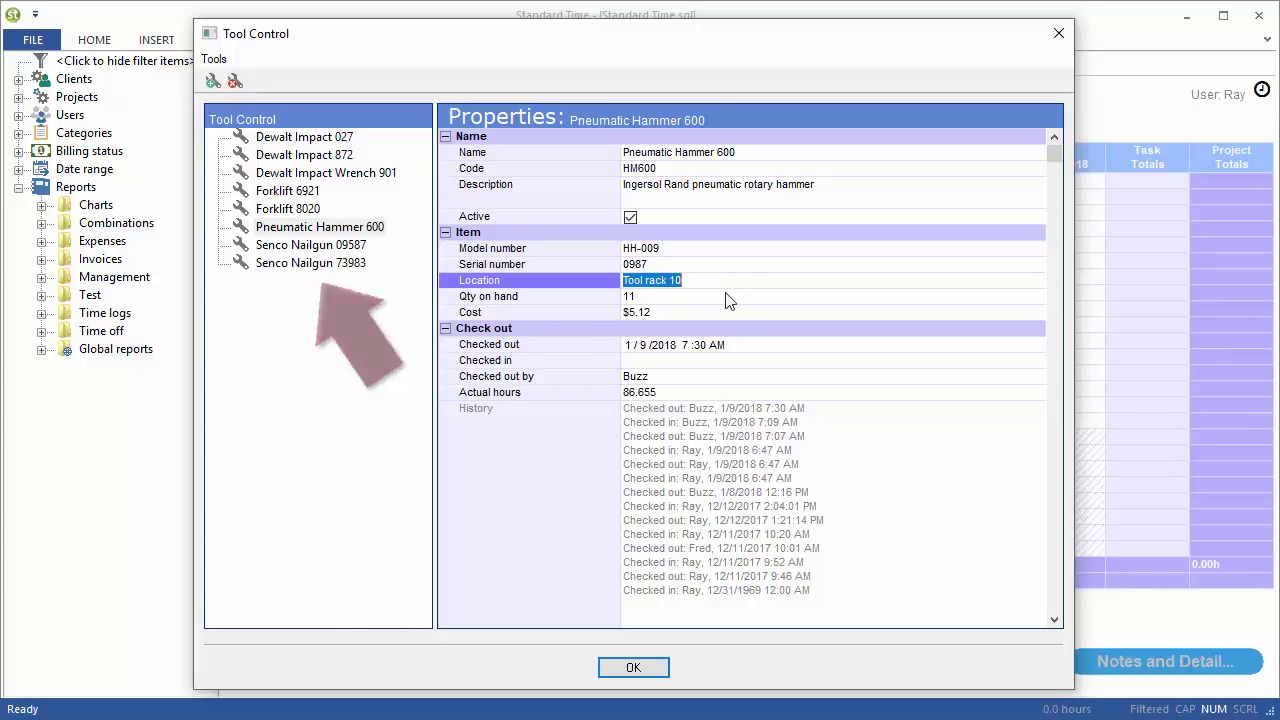
Review the actual hours and borrower fields of Pneumatic Hammer 600, and close Tool Control.
{"action": "left_click", "coordinate": [745, 393]}
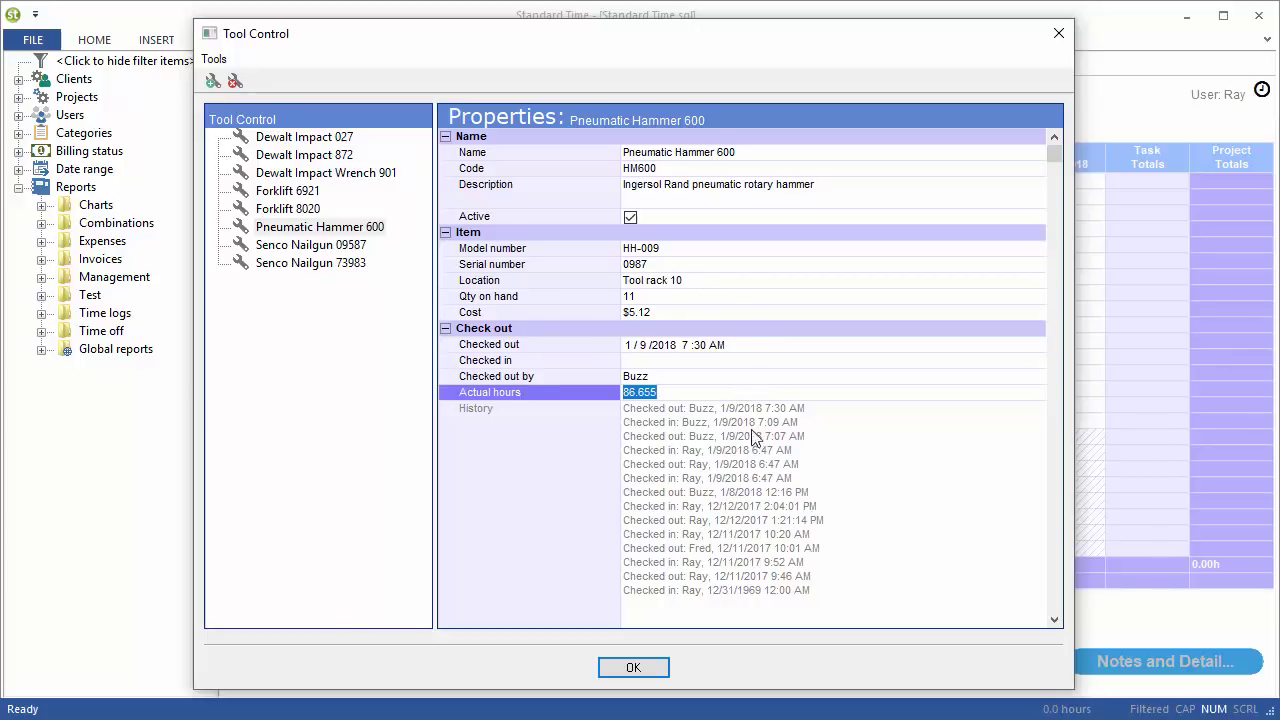
{"action": "key", "text": "Up"}
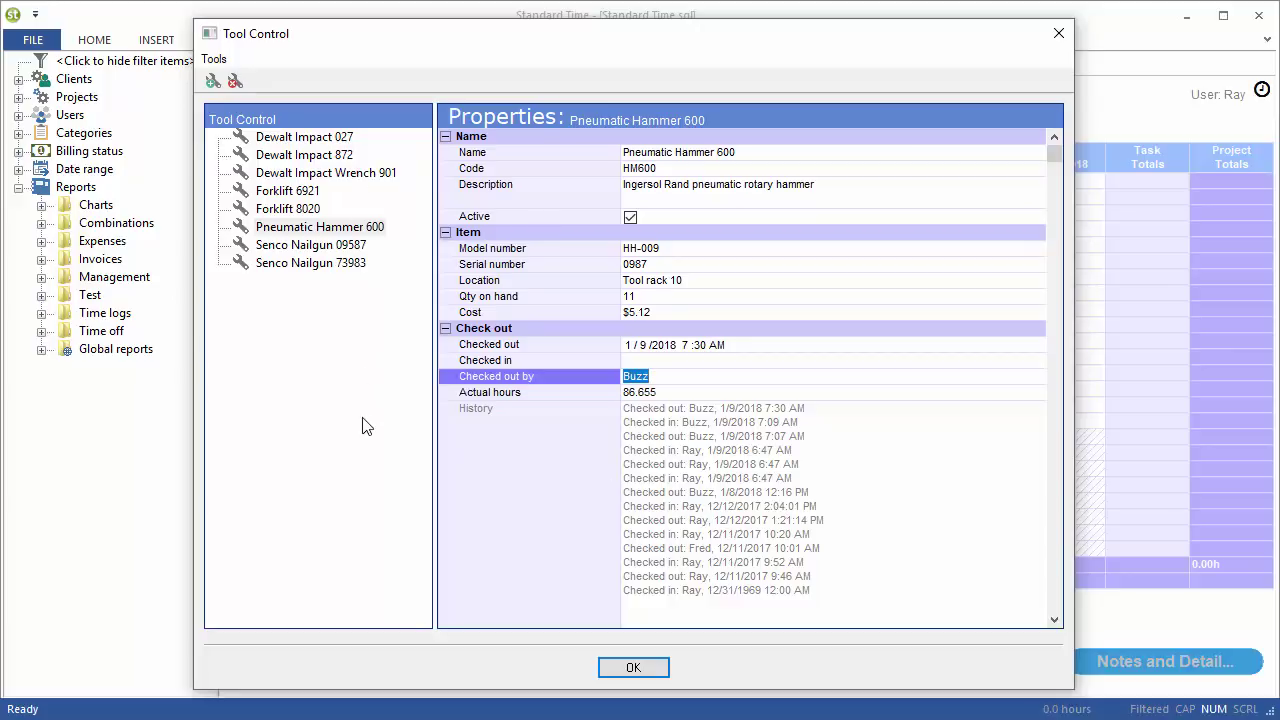
{"action": "left_click", "coordinate": [638, 669]}
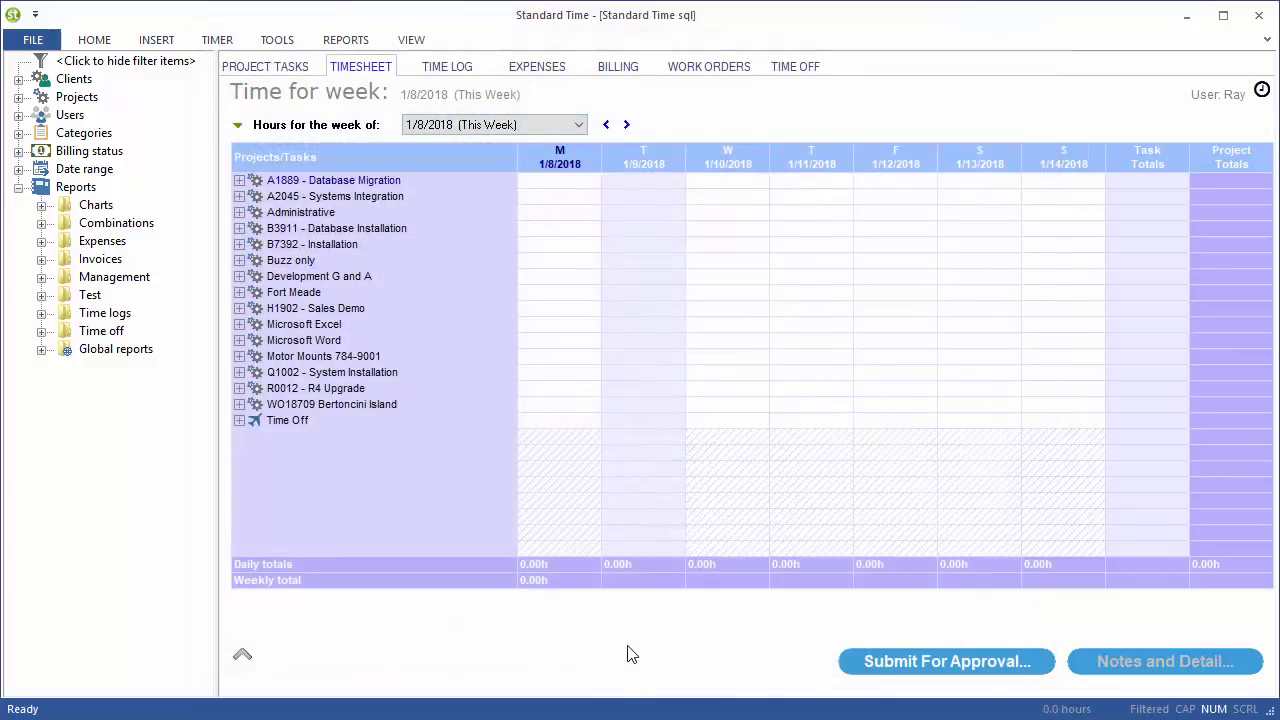
Look up the check-out status of the tool DEWALT IMPACT 027 with a barcode scan.
{"action": "type", "text": "DEWALT IMPACT 027"}
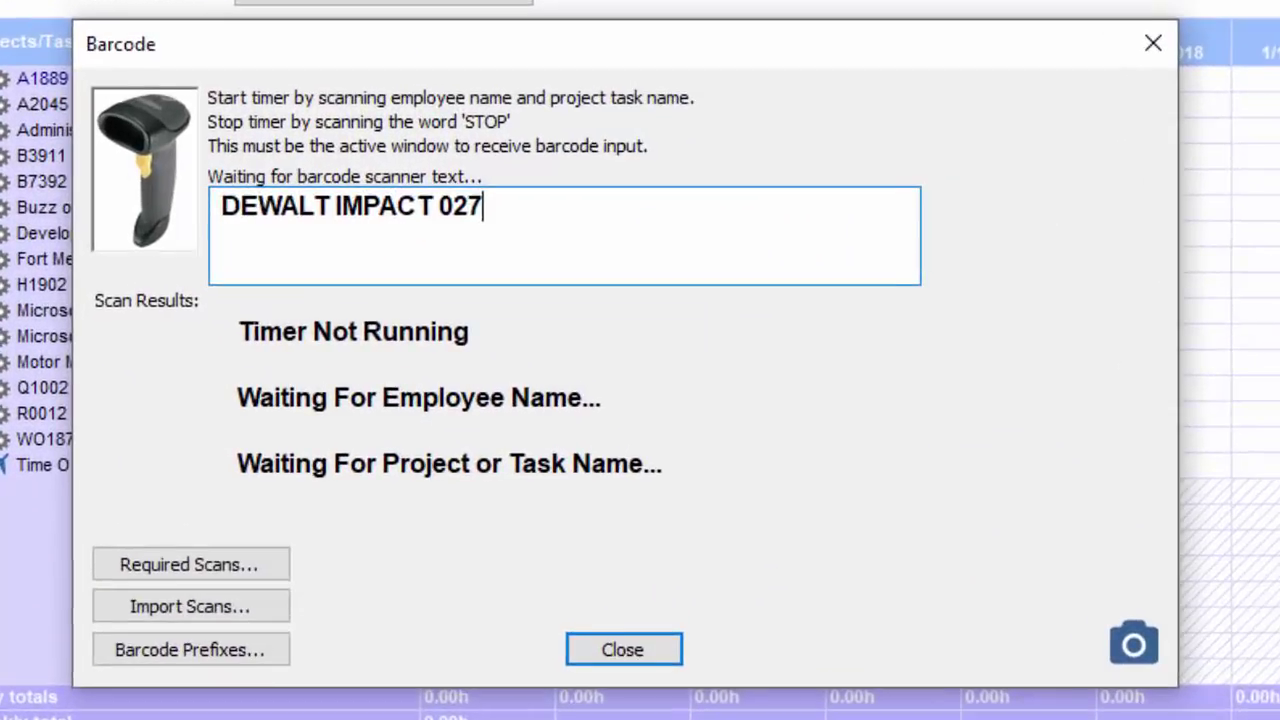
{"action": "key", "text": "Return"}
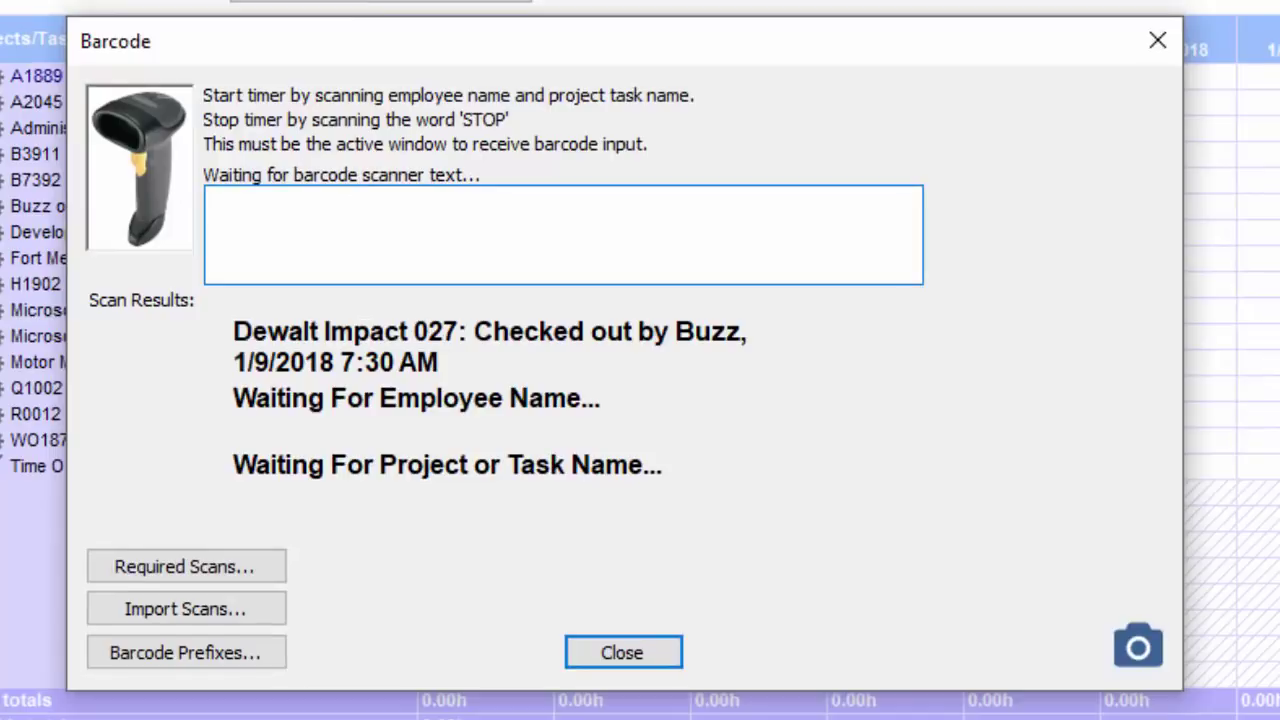
Scan the employee's name and check in both tools with CHECKIN DEWALT IMPACT 027 and CHECKIN PNEUMATIC HAMMER 600.
{"action": "type", "text": "BUZZ"}
{"action": "key", "text": "Return"}
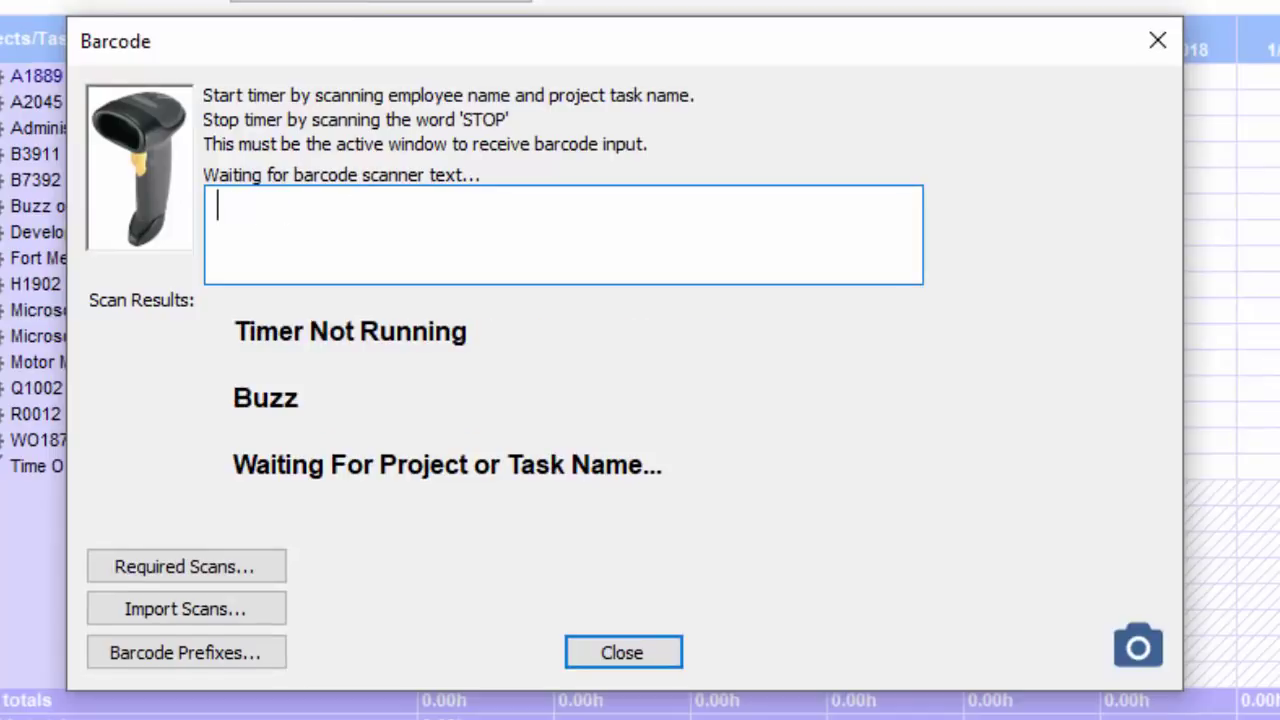
{"action": "type", "text": "CHECKIN DEWALT IMPACT 027"}
{"action": "key", "text": "Return"}
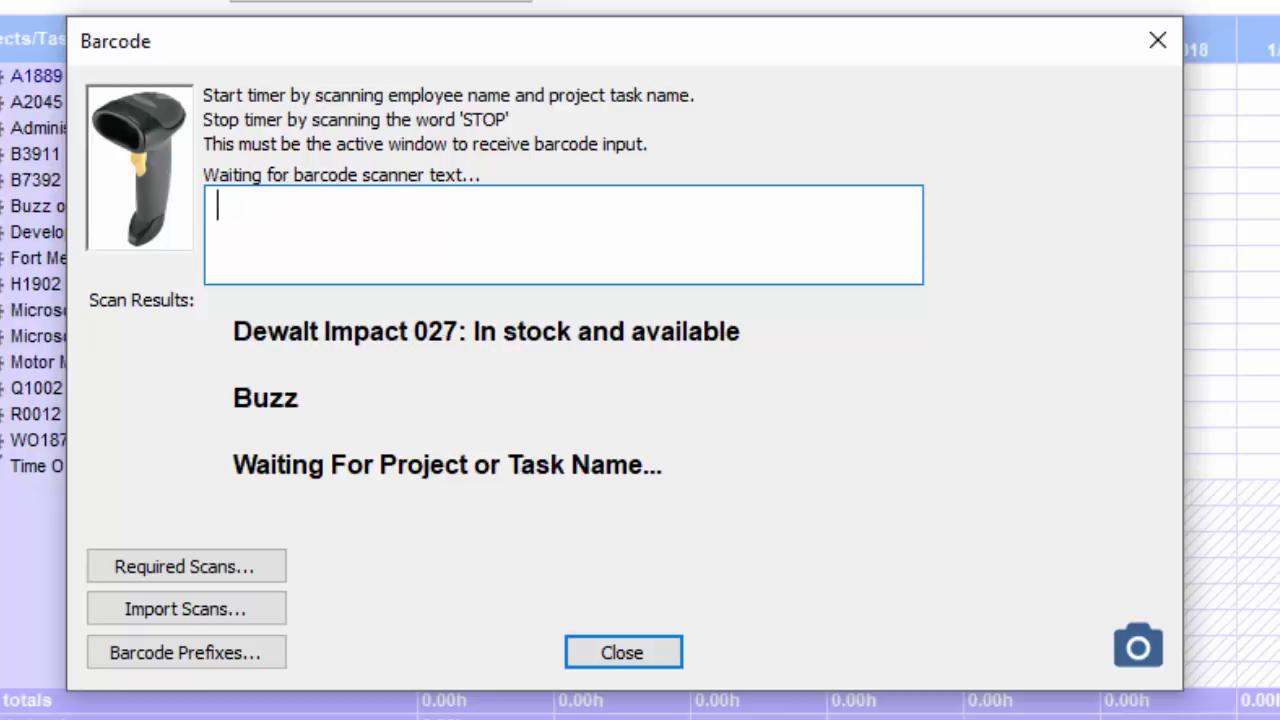
{"action": "type", "text": "CHECKIN PNEUMATIC HAMMER 600"}
{"action": "key", "text": "Return"}
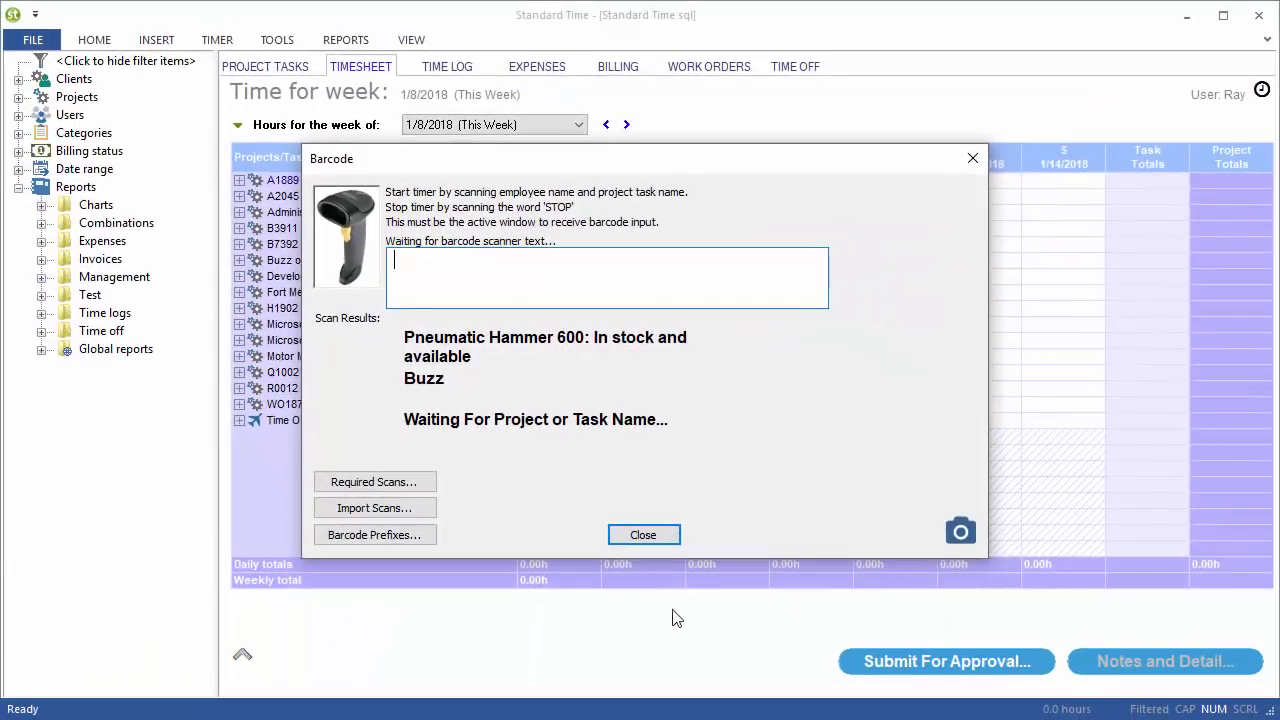
Close the barcode window and open the Dewalt Impact 027 record in Tool Control to review its check-in details.
{"action": "left_click", "coordinate": [643, 535]}
{"action": "left_click", "coordinate": [277, 40]}
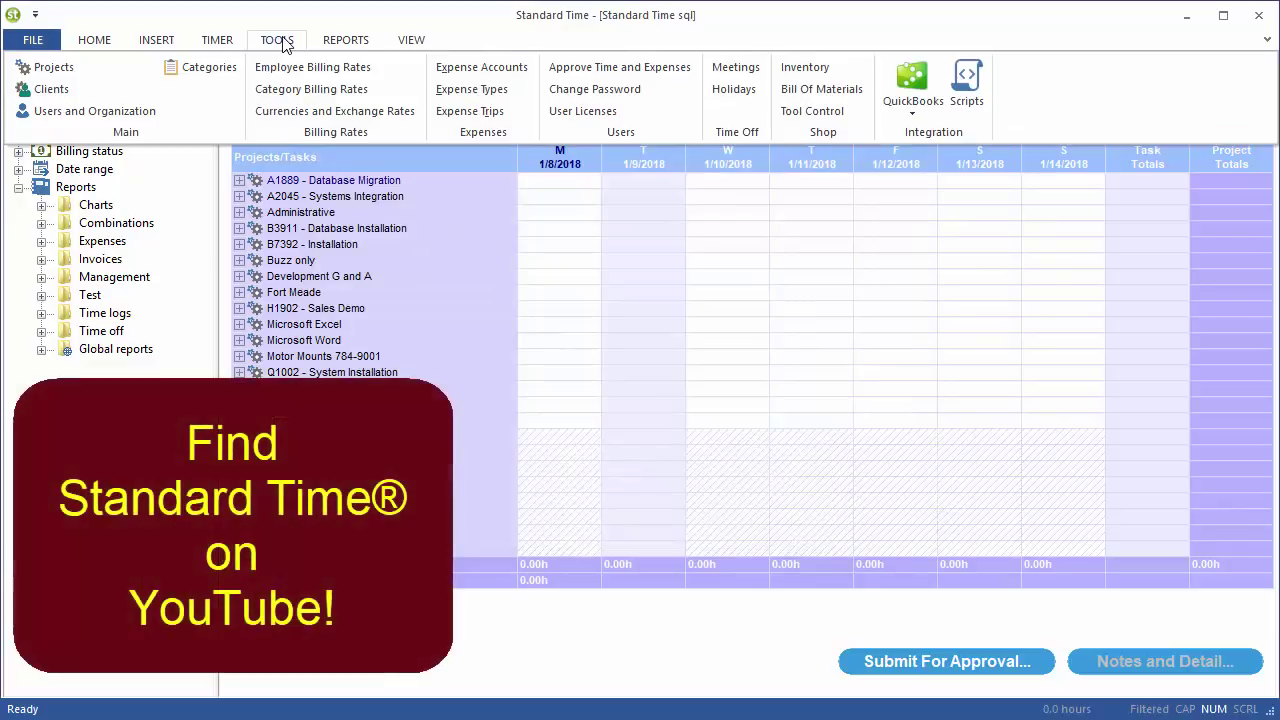
{"action": "left_click", "coordinate": [843, 113]}
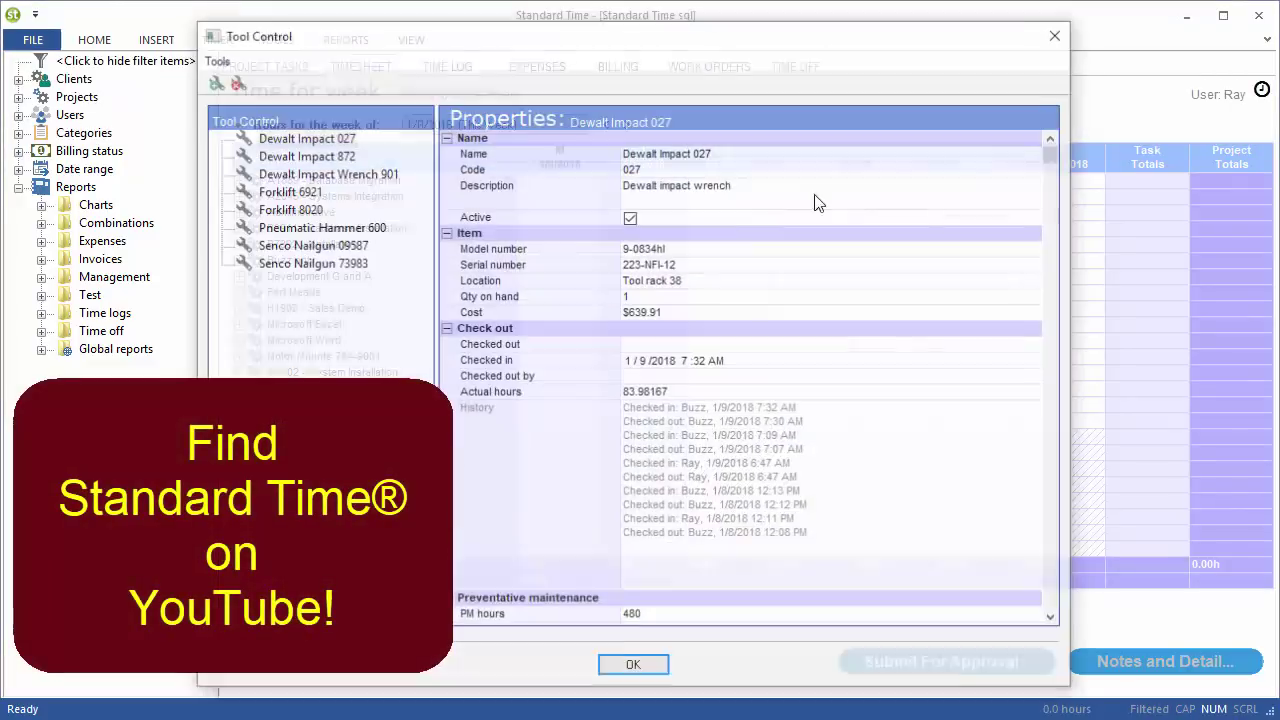
{"action": "left_click", "coordinate": [323, 143]}
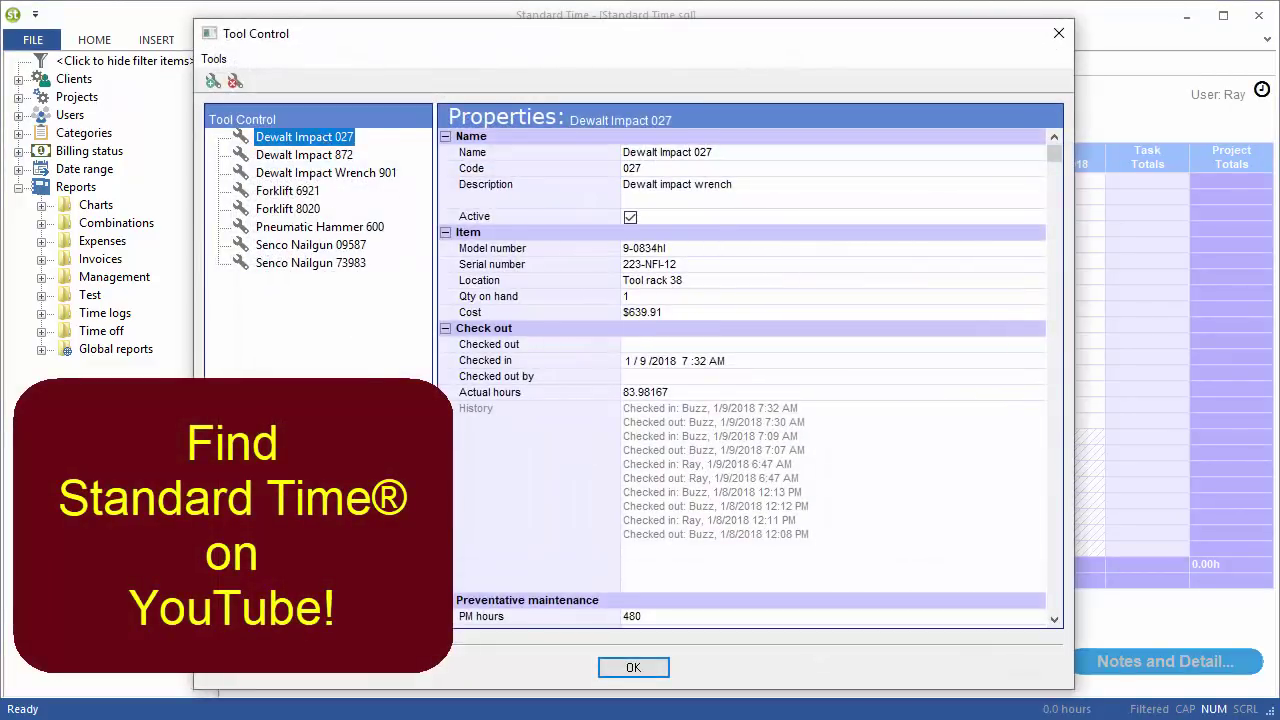